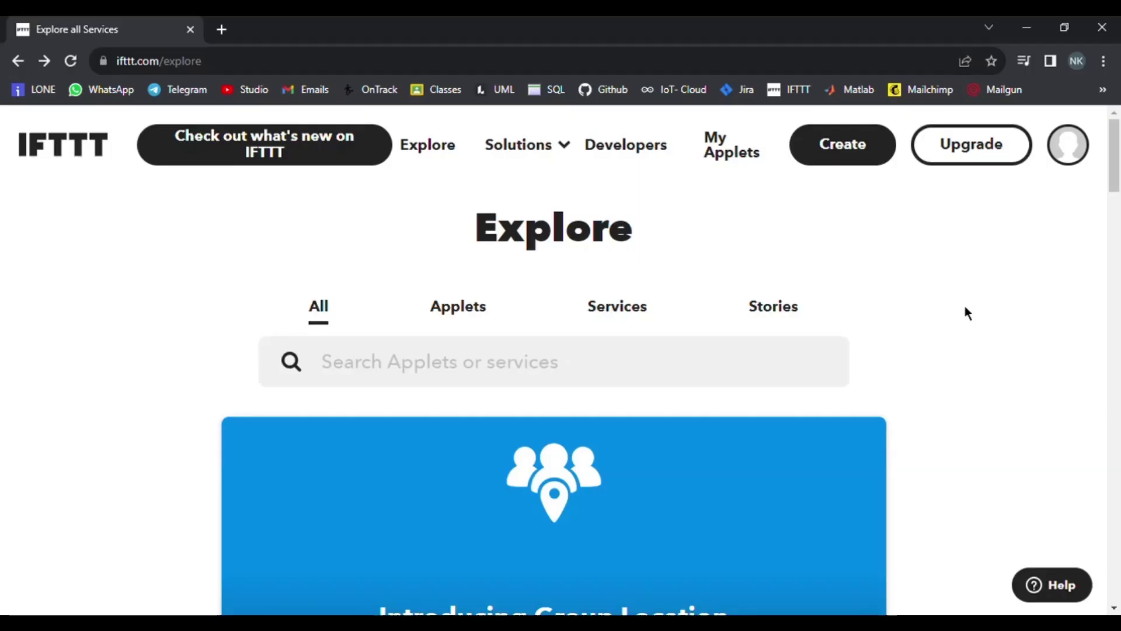
Look over the IFTTT Explore page's applets and services, and glance at the account menu.
scroll(939, 325, "down", 5)
scroll(938, 330, "down", 20)
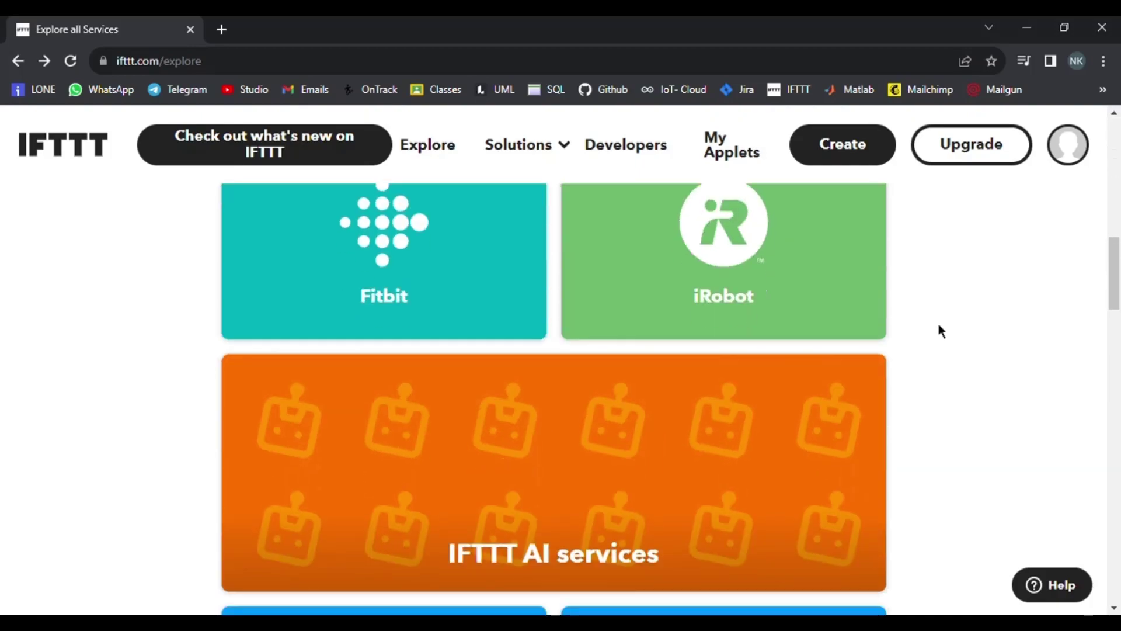
scroll(939, 330, "up", 3)
scroll(938, 325, "up", 20)
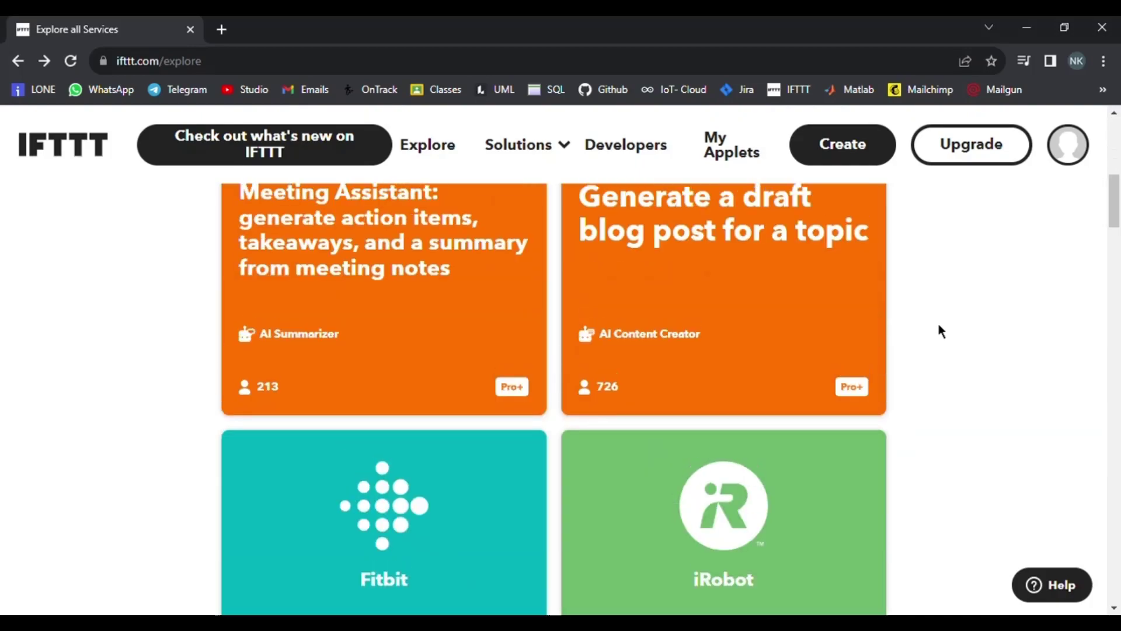
left_click(1089, 171)
left_click(1089, 170)
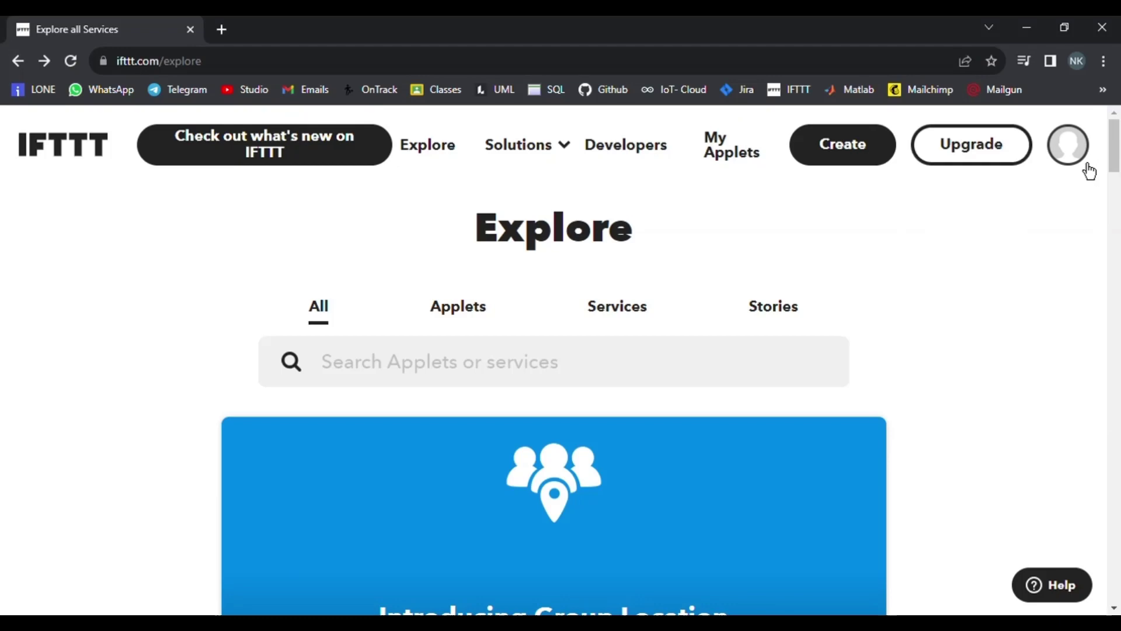
Start a new applet with a Webhooks 'Receive a web request' trigger, event name LightChange.
left_click(861, 176)
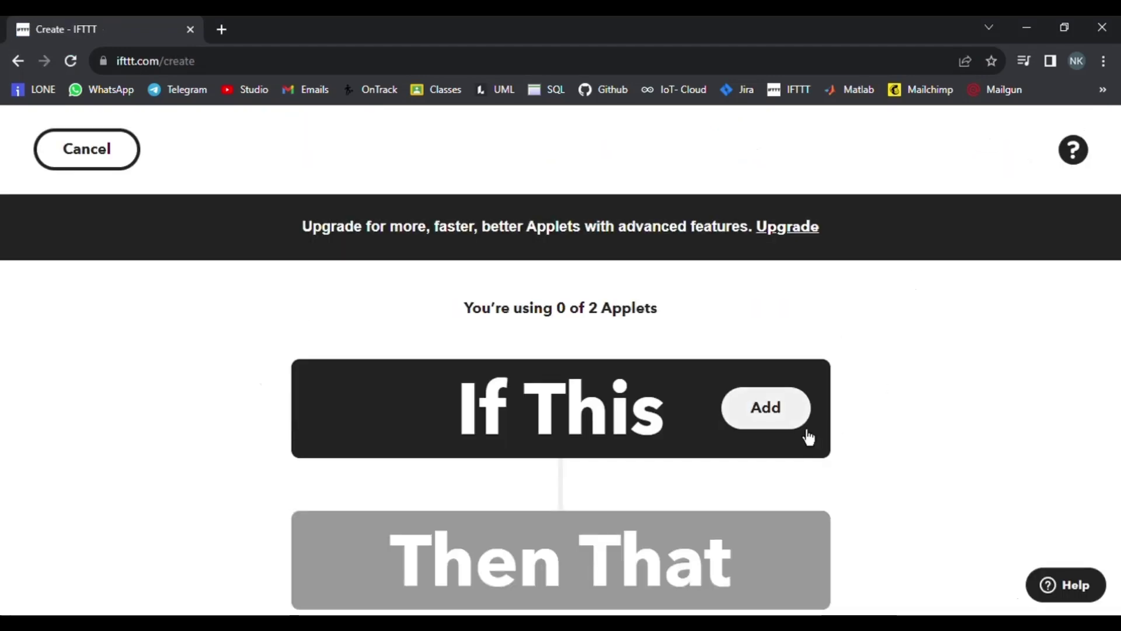
left_click(795, 429)
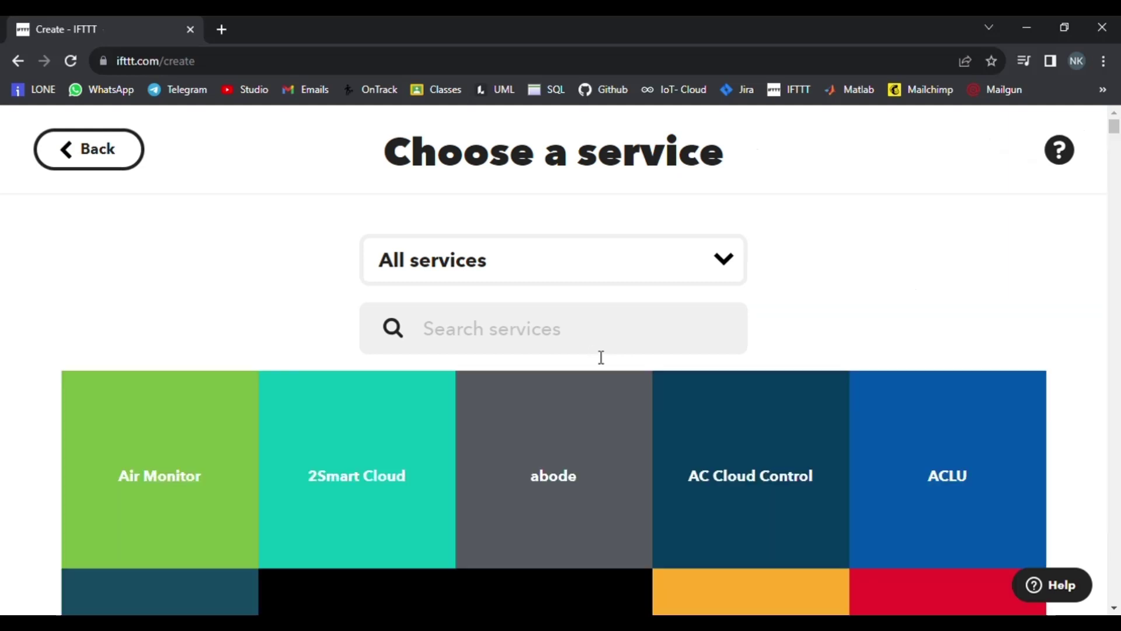
left_click(601, 353)
type("web")
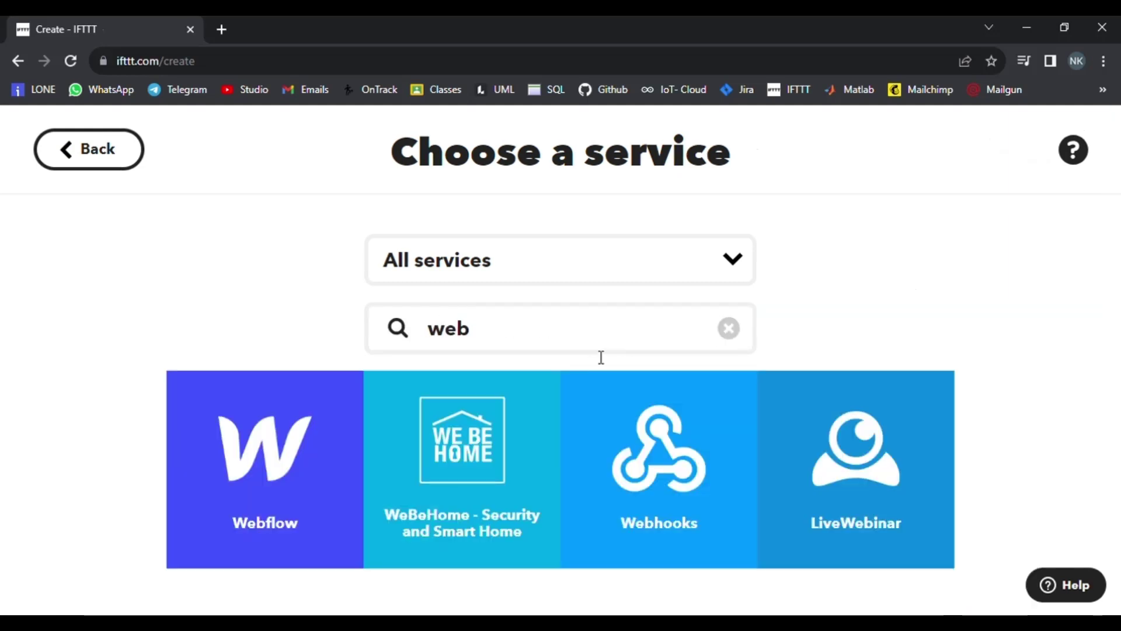
left_click(680, 496)
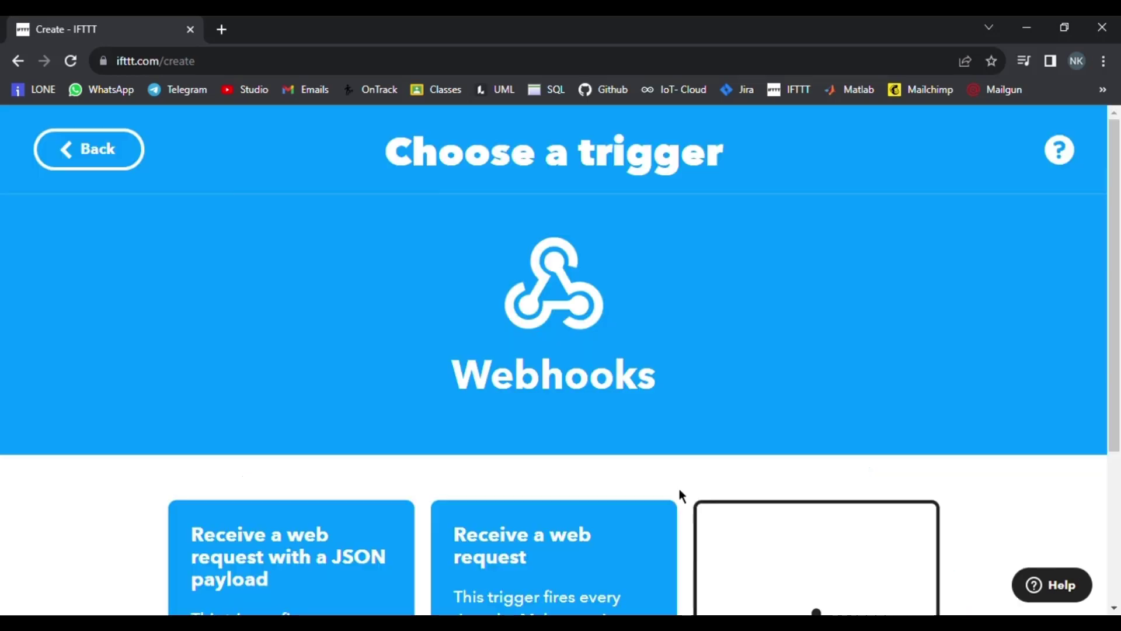
scroll(724, 449, "down", 4)
left_click(591, 442)
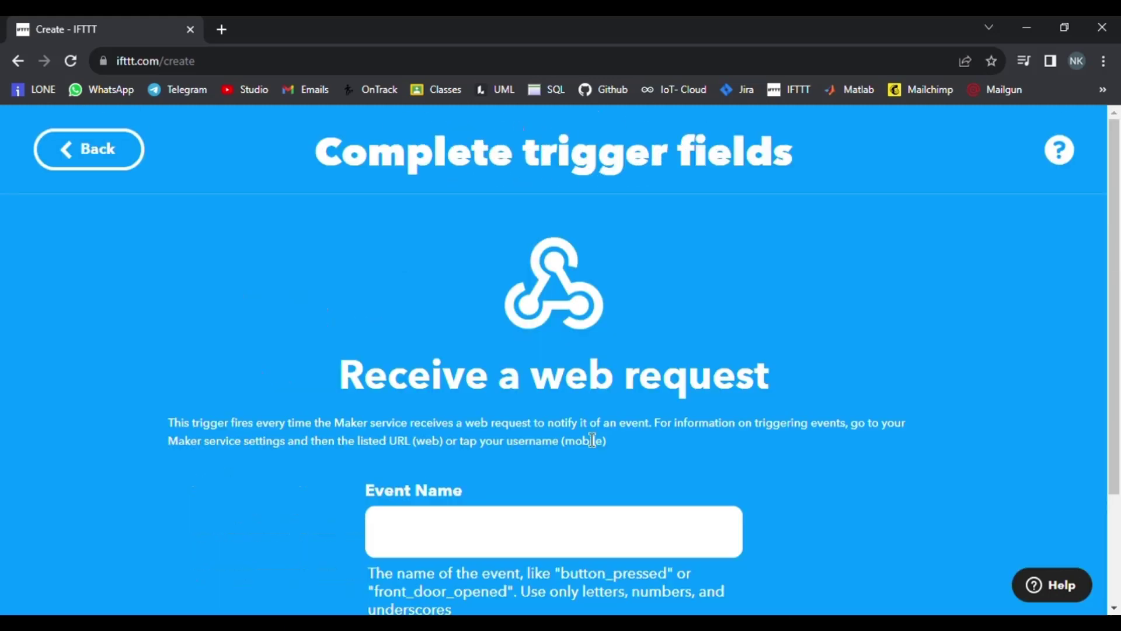
left_click(533, 535)
type("Light")
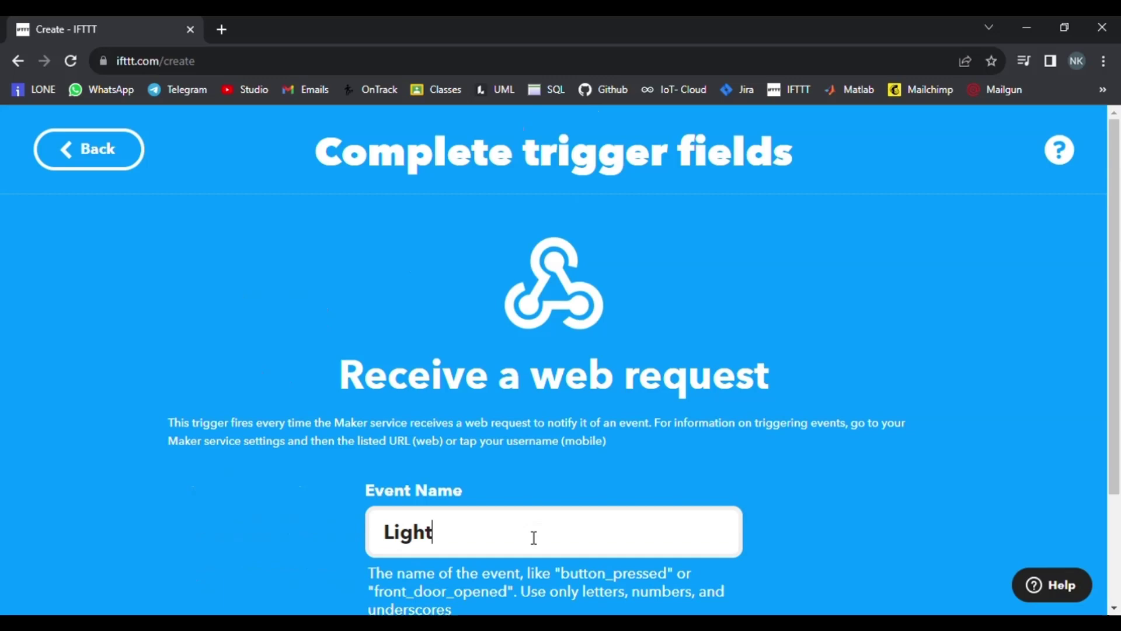
type("Change")
scroll(533, 537, "down", 2)
Create the LightChange trigger and pick Gmail's 'Send yourself an email' action.
left_click(571, 553)
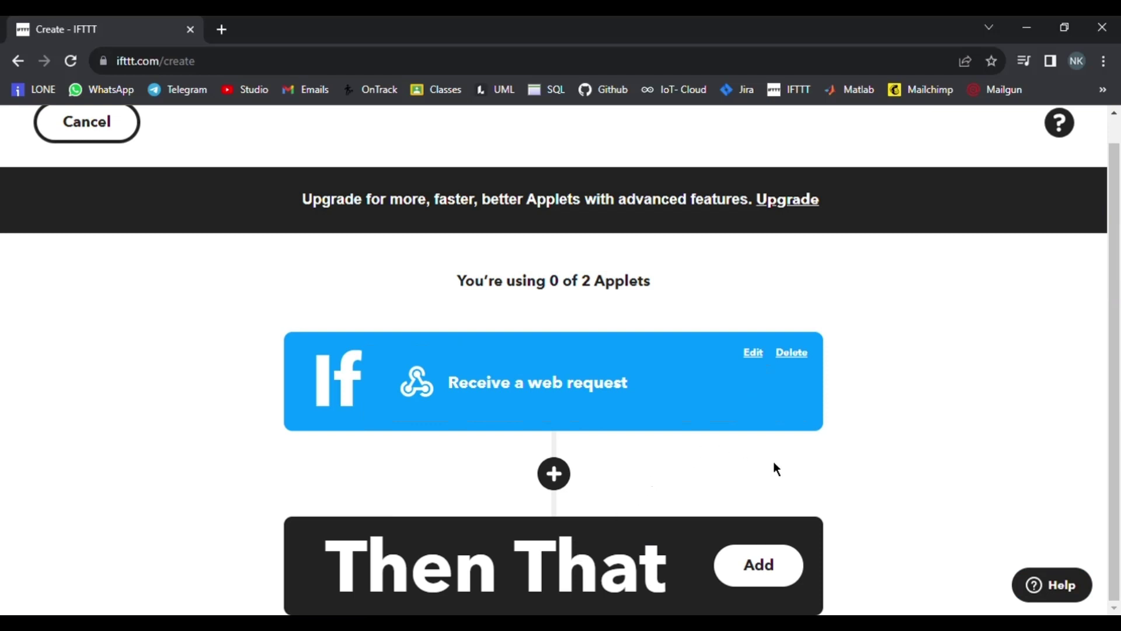
left_click(764, 565)
left_click(567, 322)
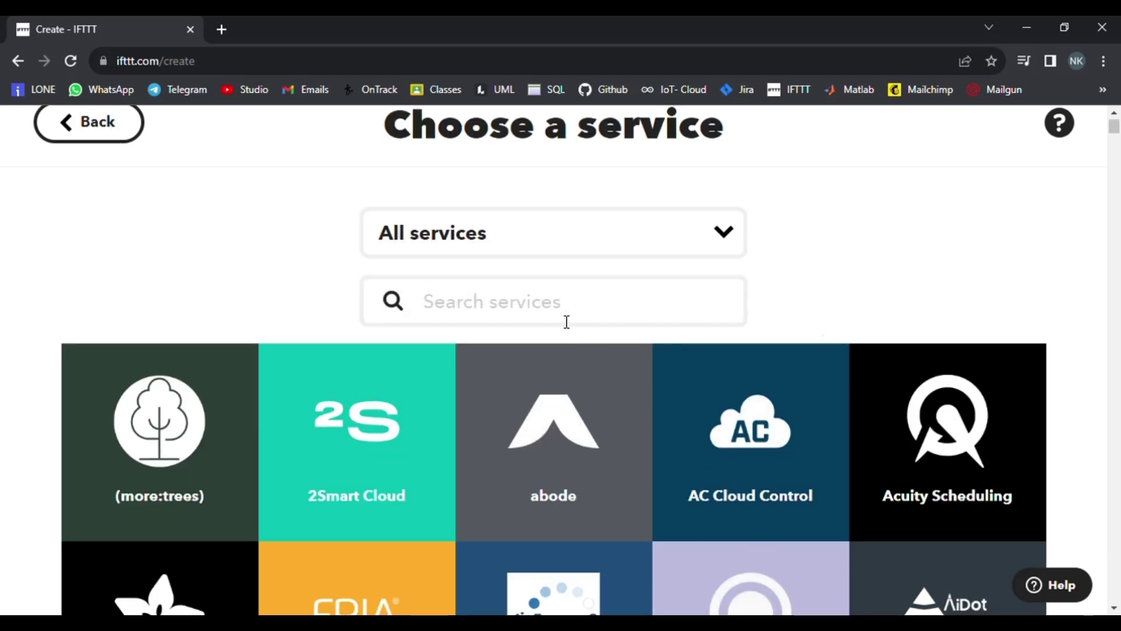
type("Gma")
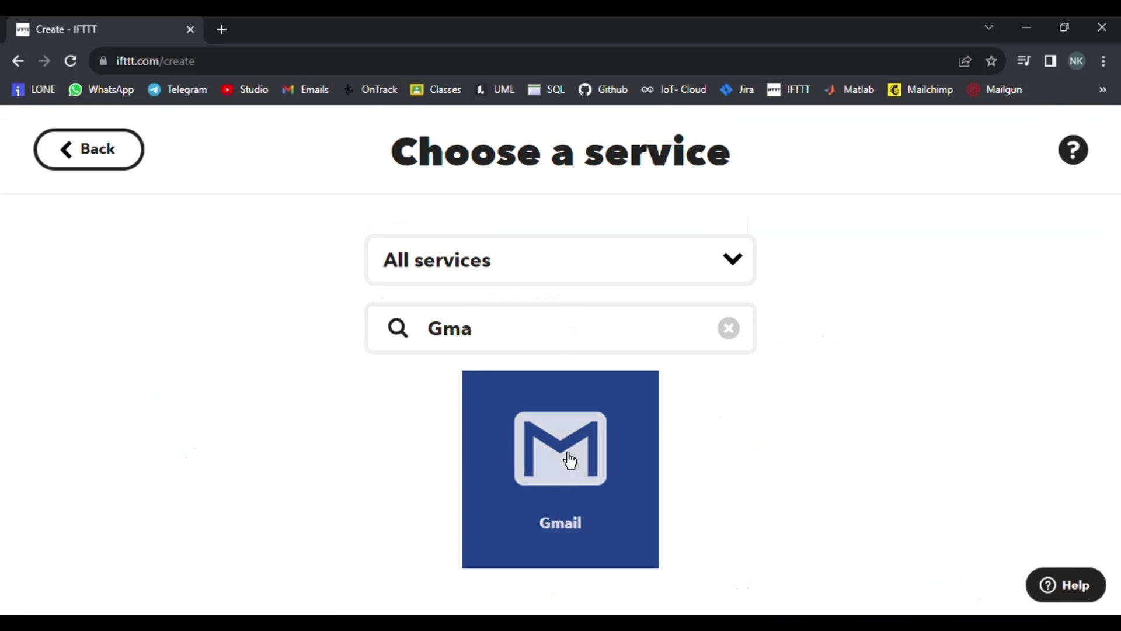
left_click(570, 460)
scroll(663, 426, "down", 2)
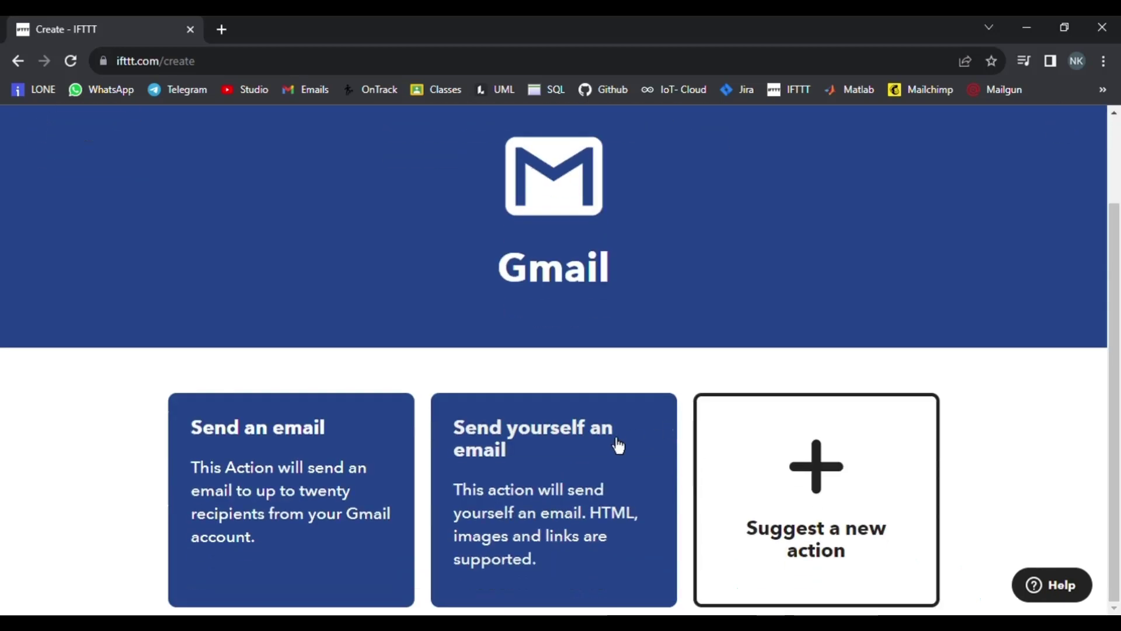
left_click(586, 471)
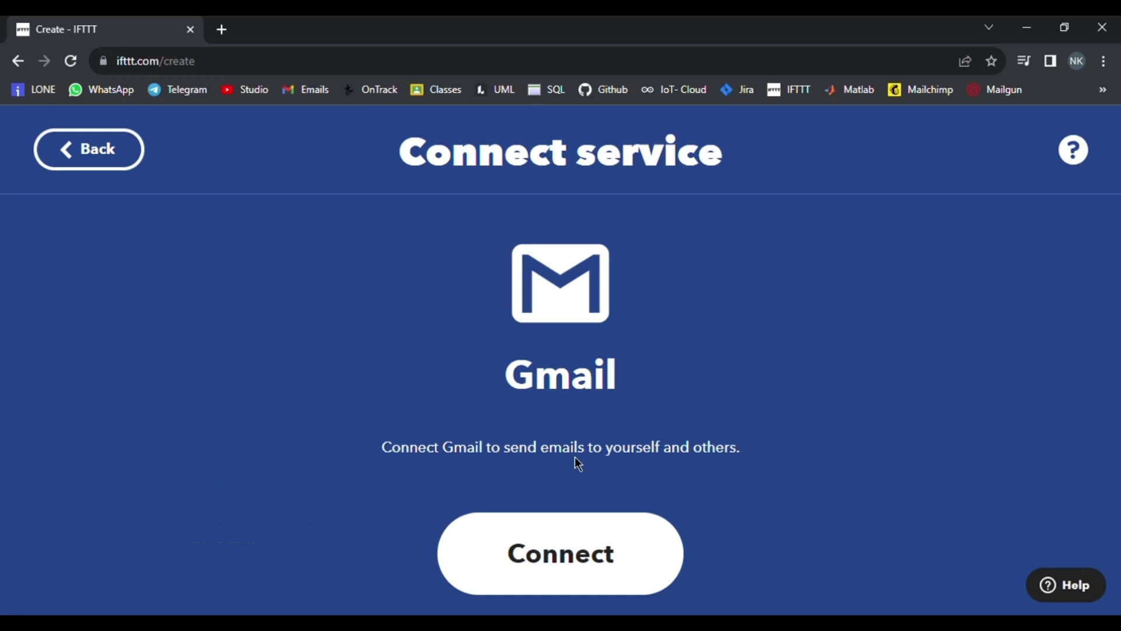
Connect the Gmail account, create the email action, and finish the applet.
left_click(573, 562)
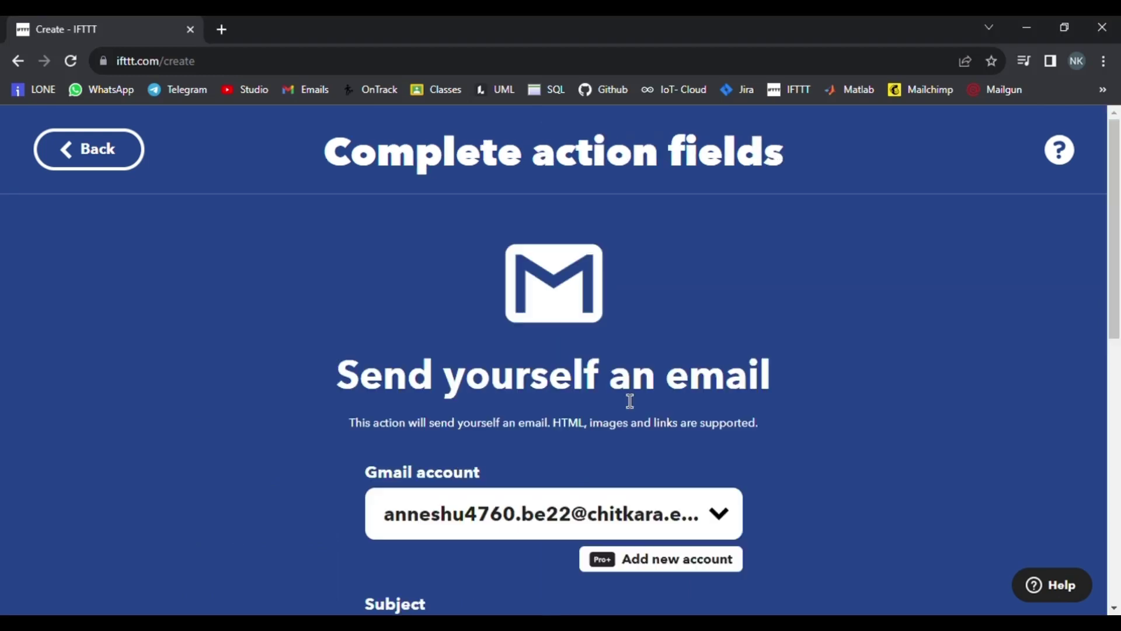
scroll(654, 393, "down", 10)
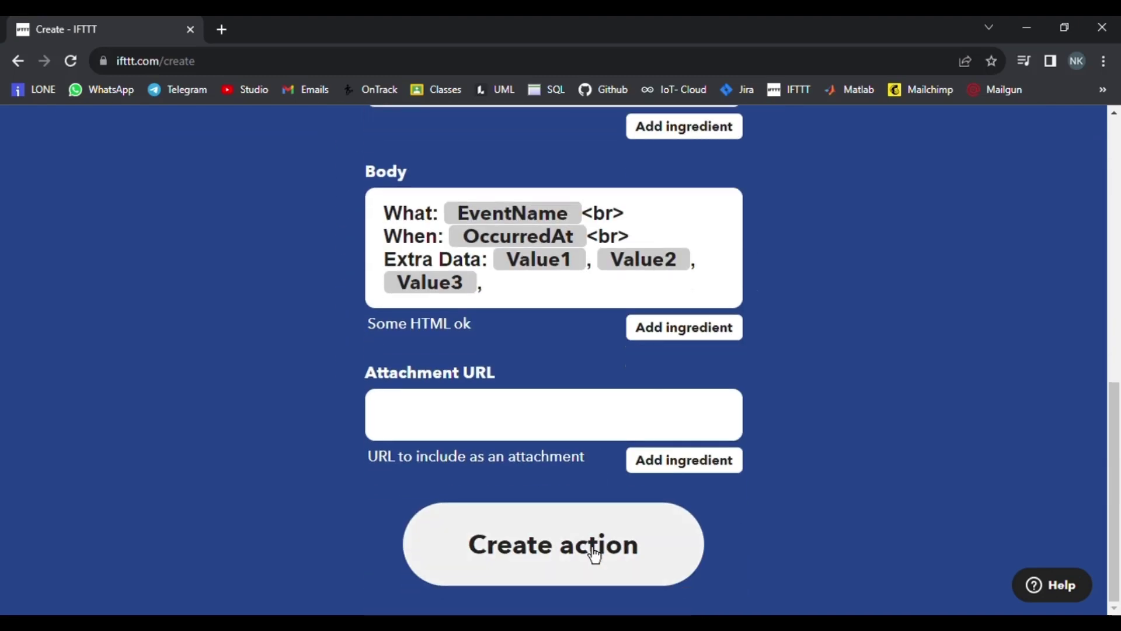
left_click(595, 553)
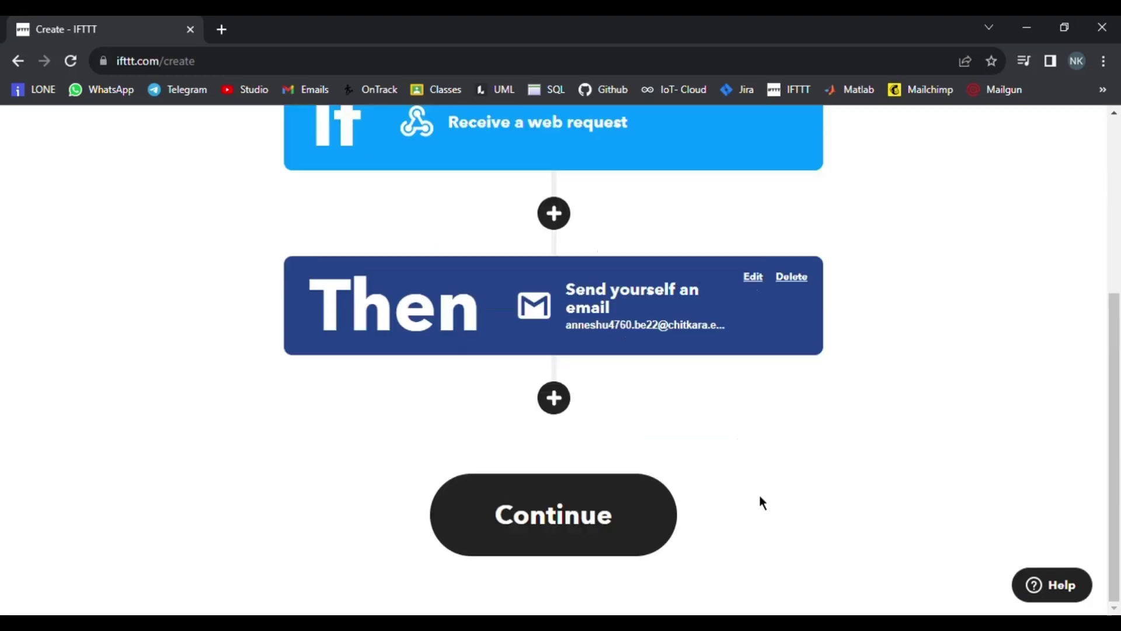
scroll(758, 482, "up", 5)
scroll(757, 481, "down", 5)
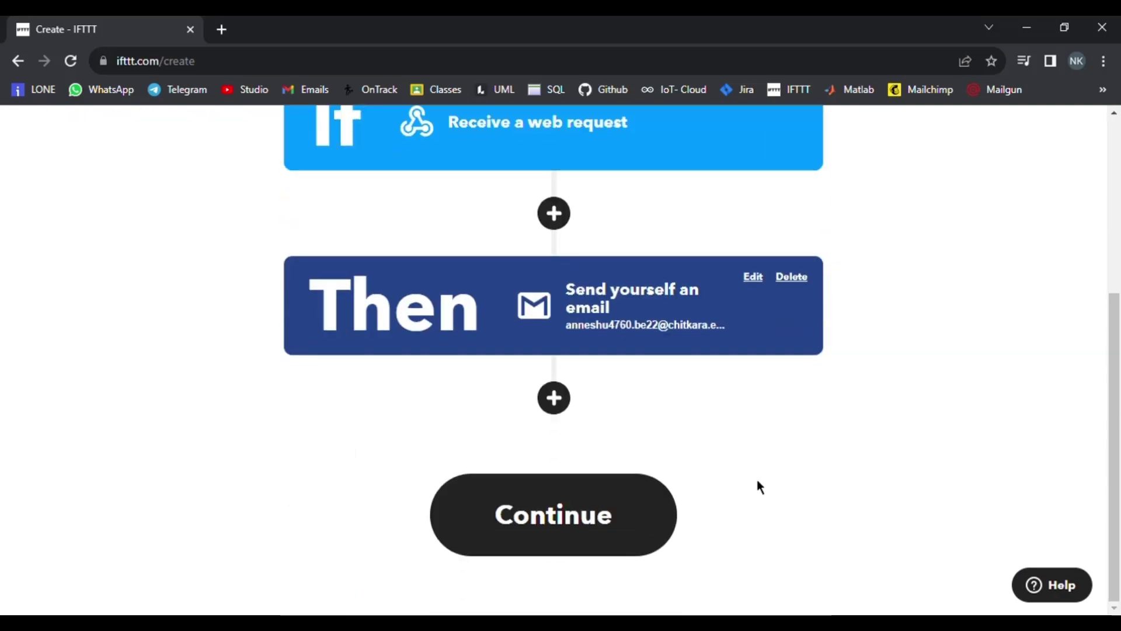
left_click(606, 538)
scroll(580, 362, "up", 2)
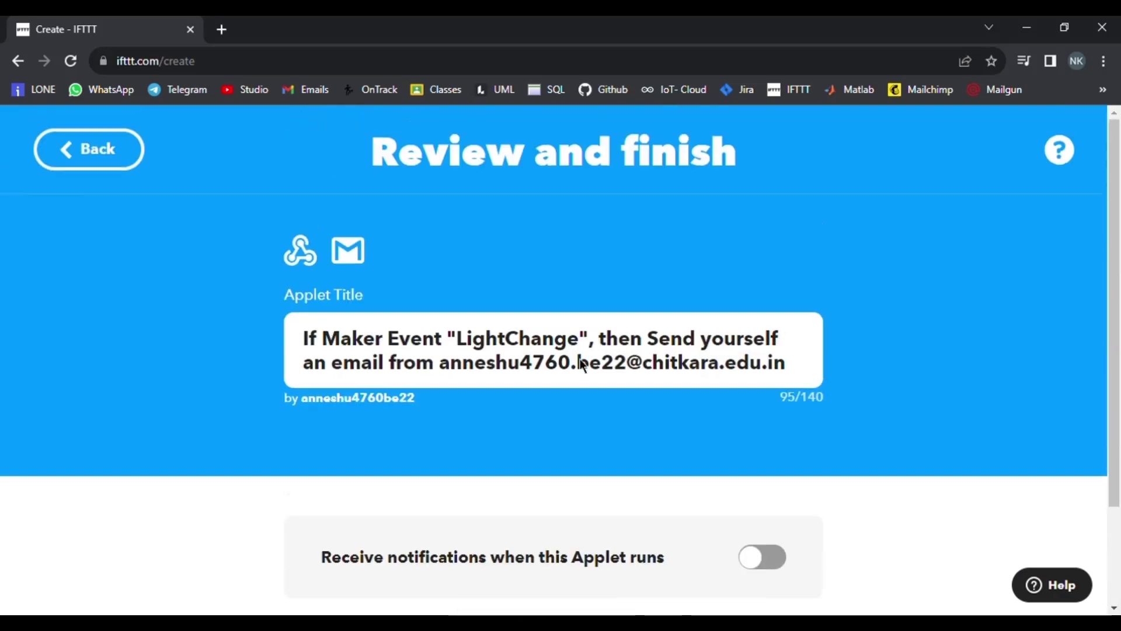
scroll(526, 409, "down", 2)
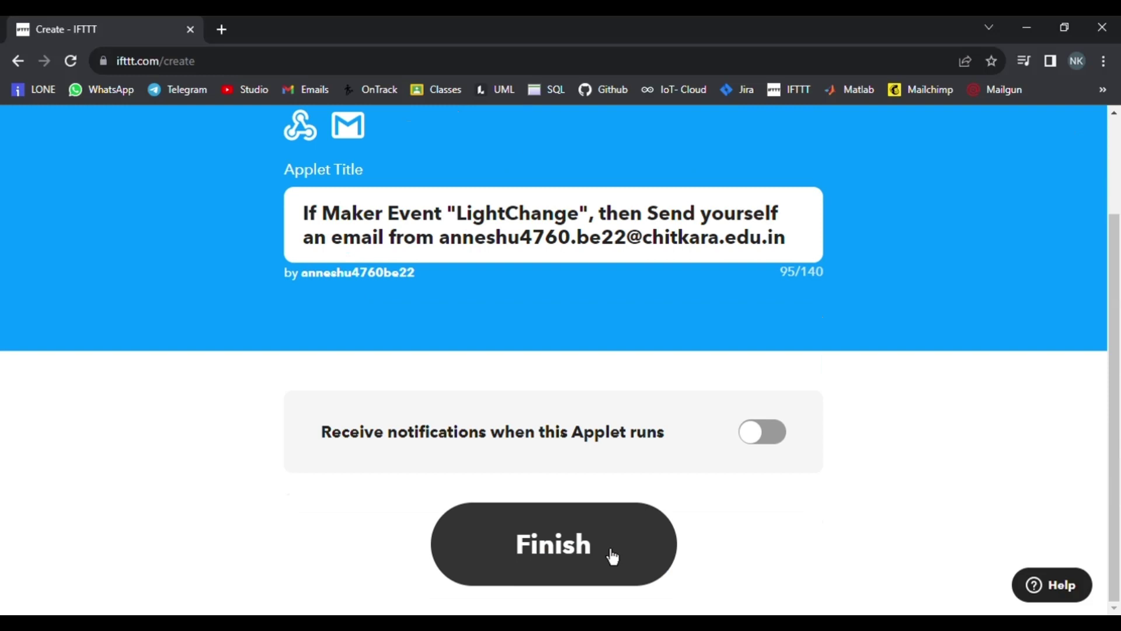
left_click(612, 557)
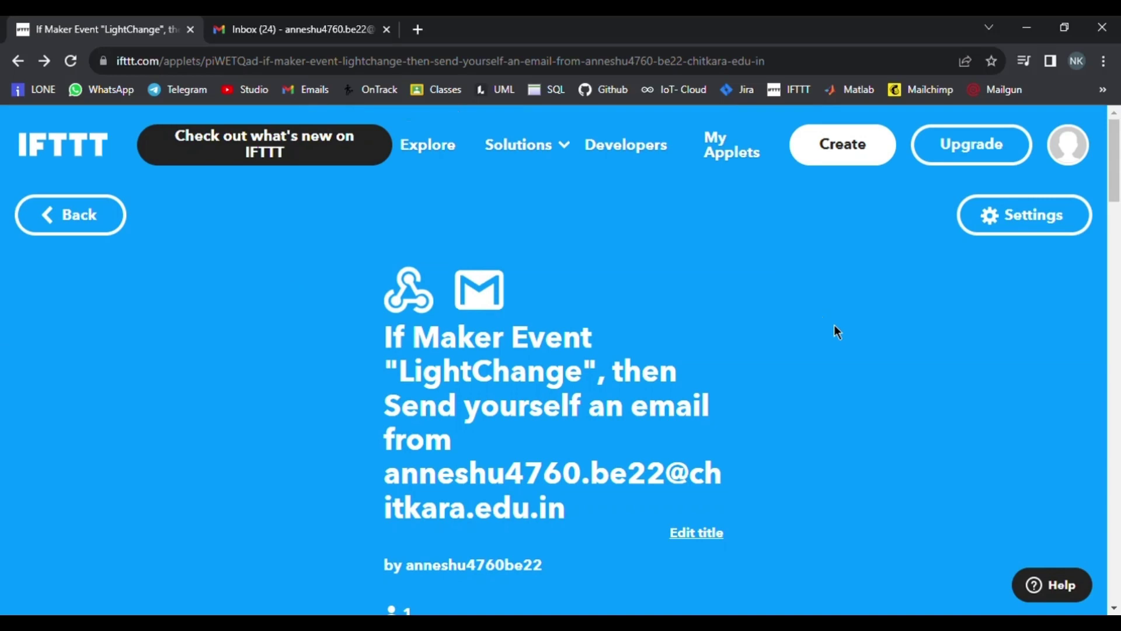
Review the LightChange applet's settings and leave them unchanged.
scroll(834, 325, "down", 15)
scroll(834, 327, "up", 7)
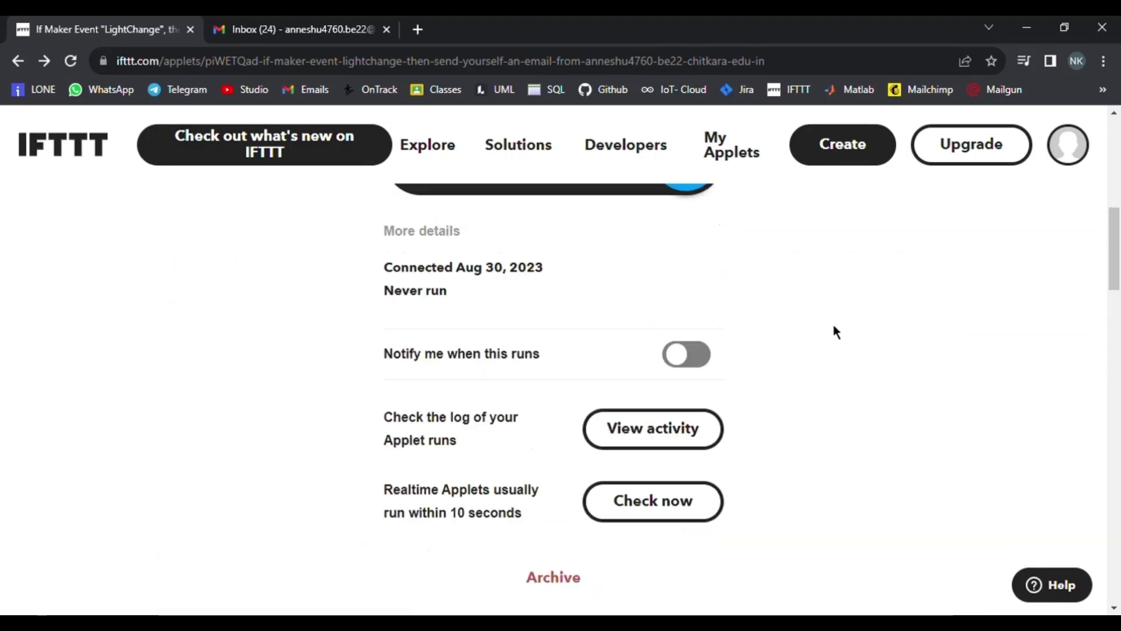
scroll(863, 498, "up", 8)
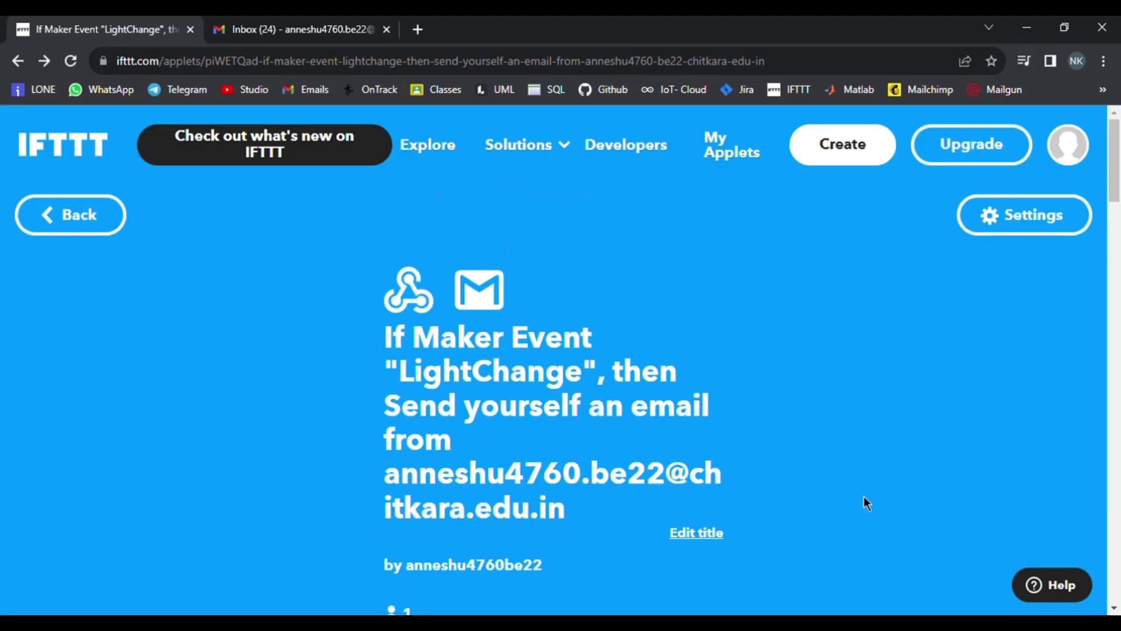
left_click(1029, 234)
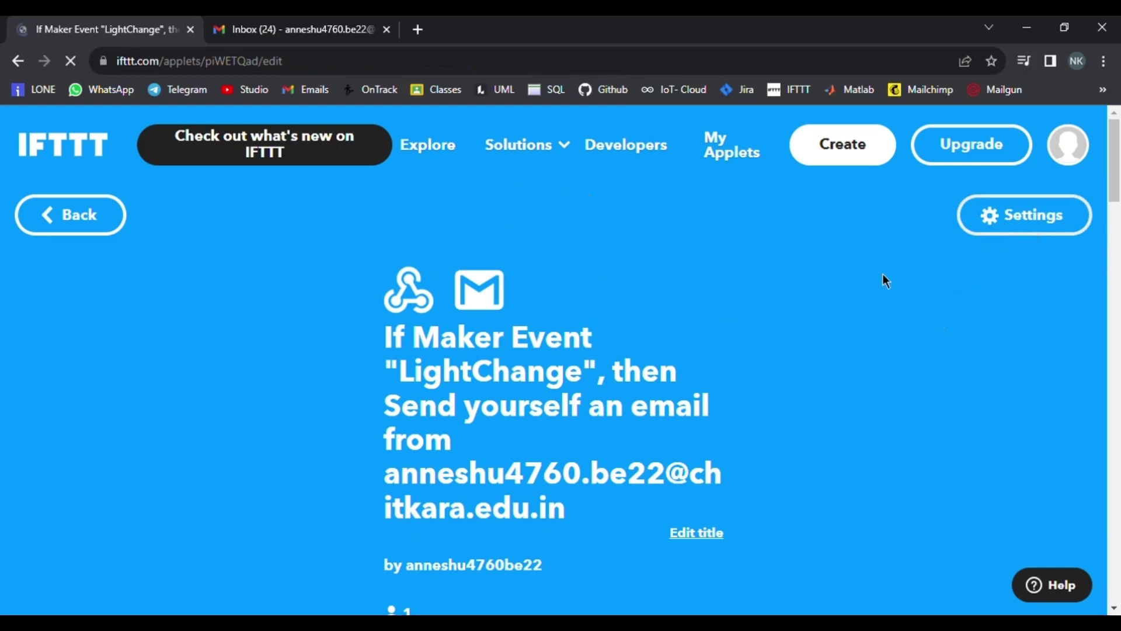
scroll(823, 341, "down", 5)
scroll(288, 208, "up", 5)
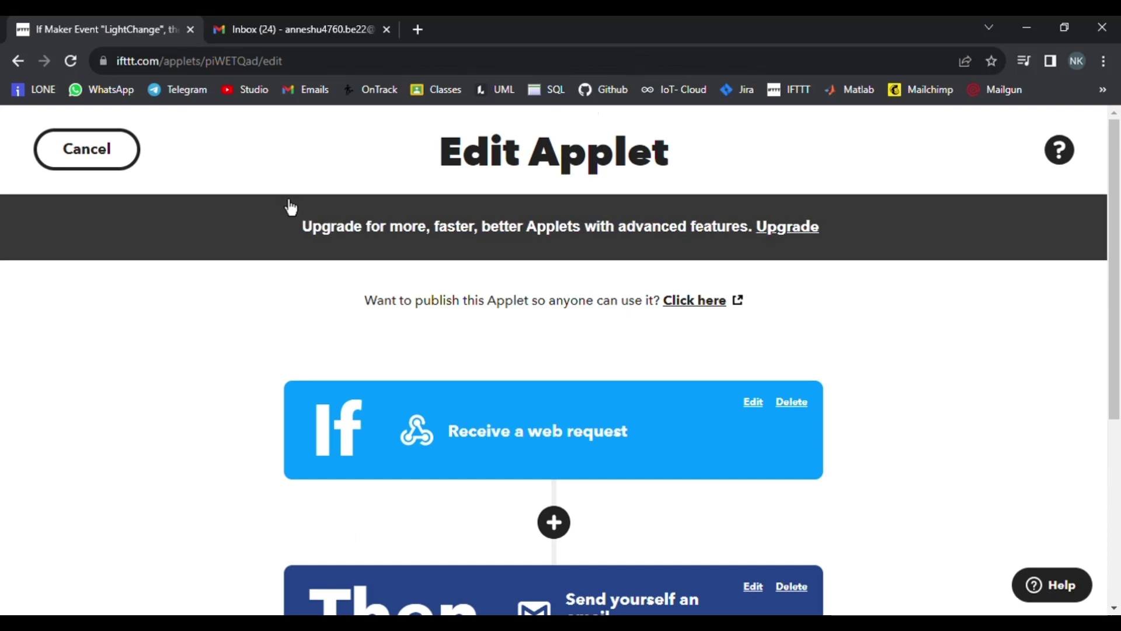
left_click(105, 167)
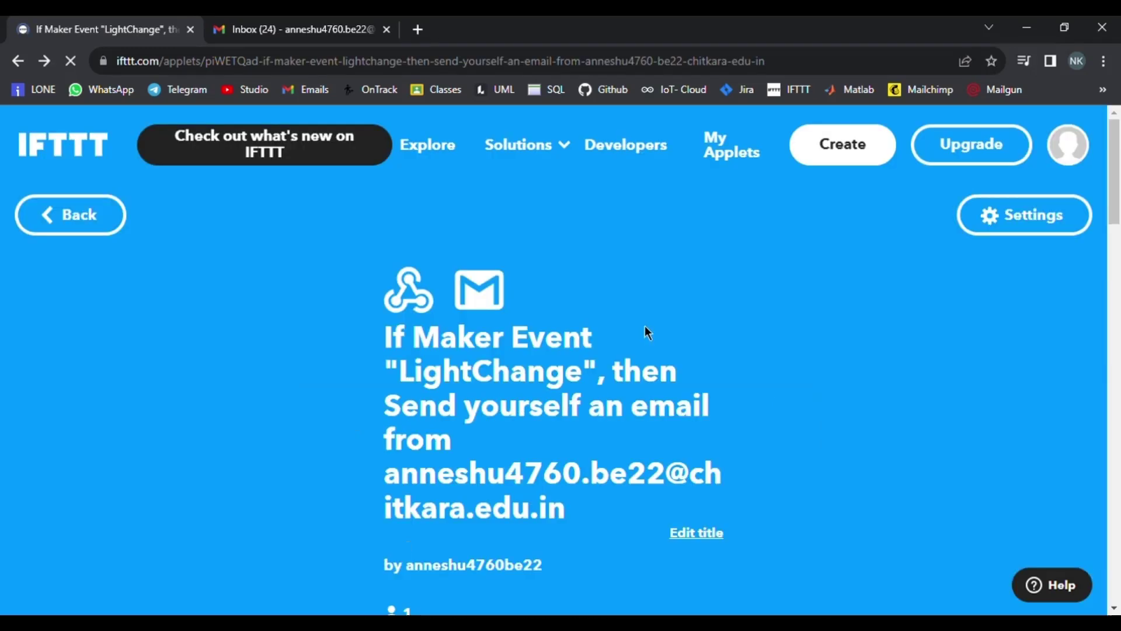
Go to the Webhooks service page showing the webhook key and trigger URL.
scroll(654, 340, "down", 3)
scroll(653, 342, "down", 3)
scroll(643, 325, "up", 8)
left_click(419, 306)
Test-fire the LightChange event from the Webhooks documentation, then refresh the Gmail inbox.
scroll(703, 315, "down", 2)
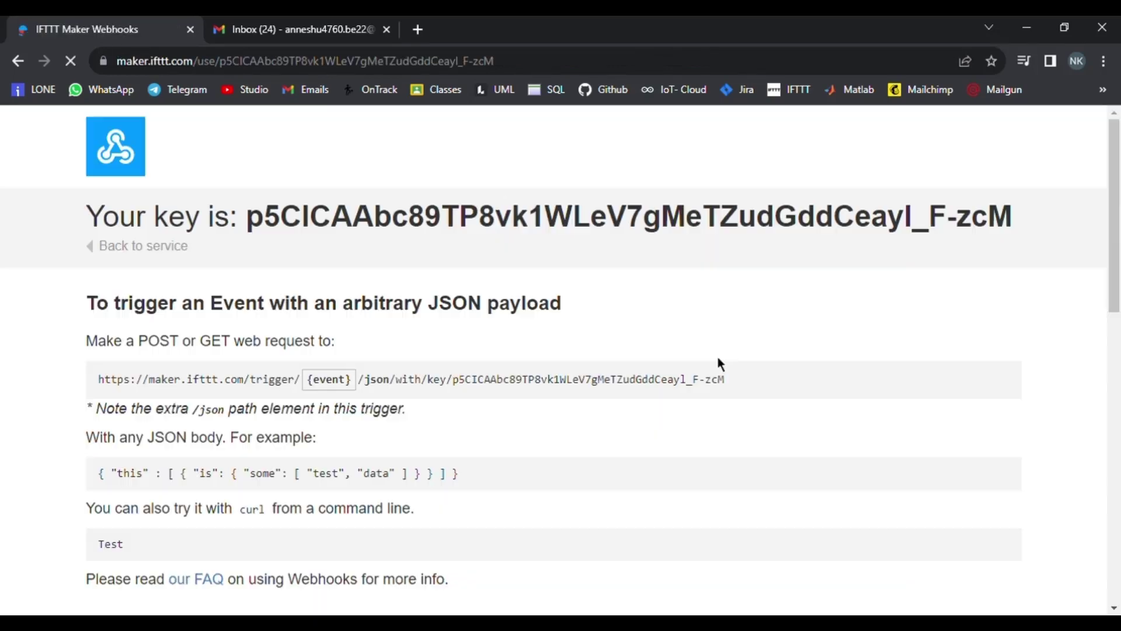
scroll(675, 321, "down", 9)
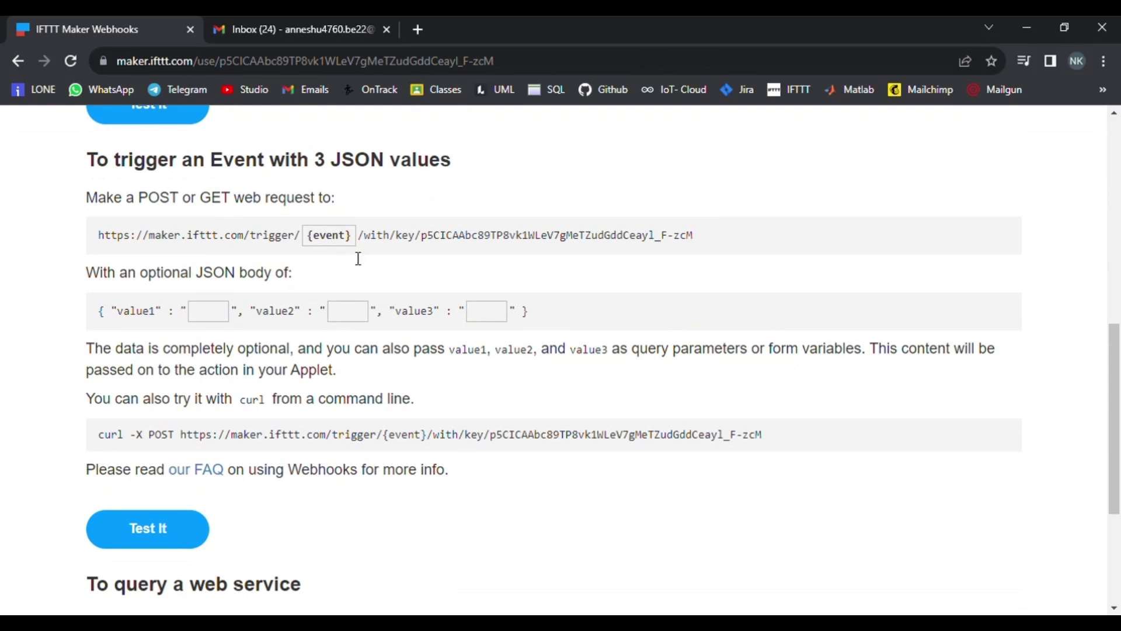
left_click(345, 237)
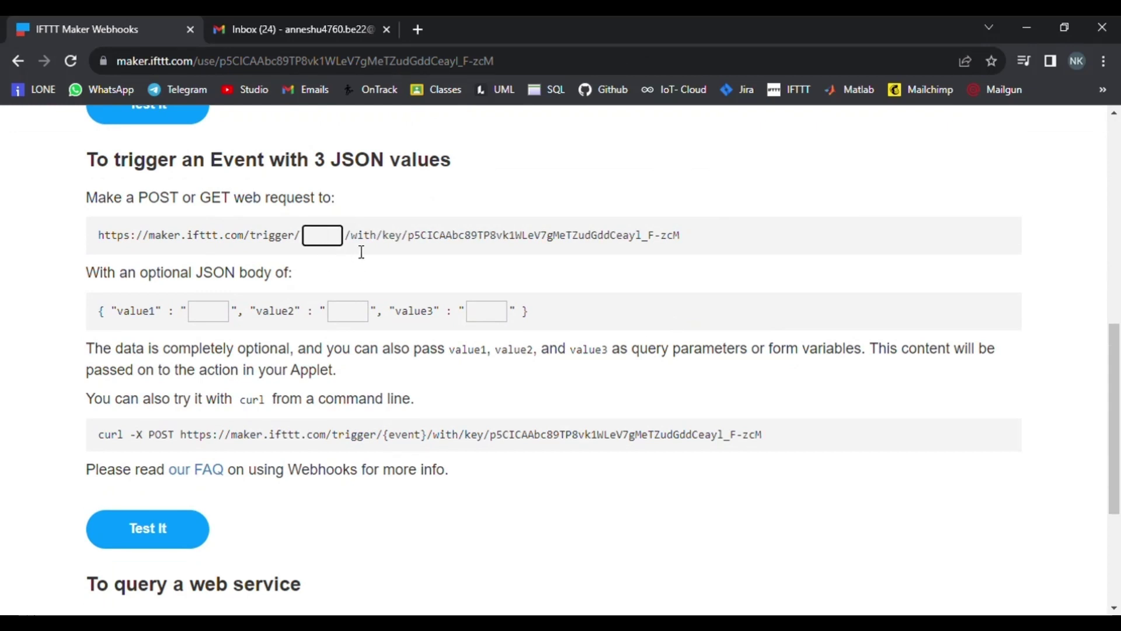
type("LightCh")
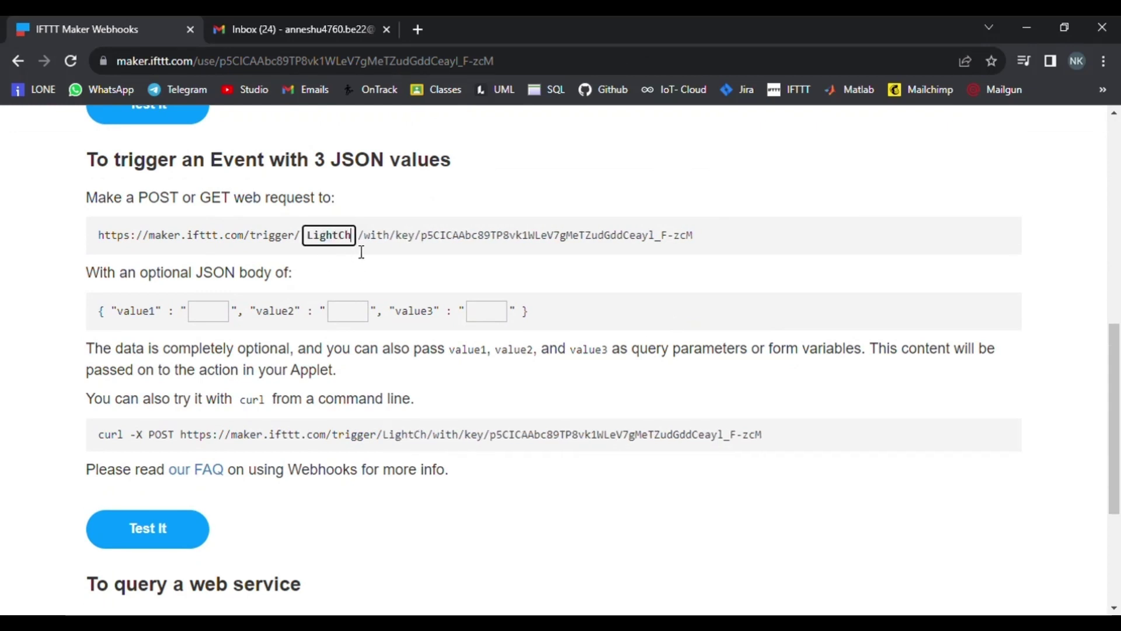
type("ange")
left_click(178, 549)
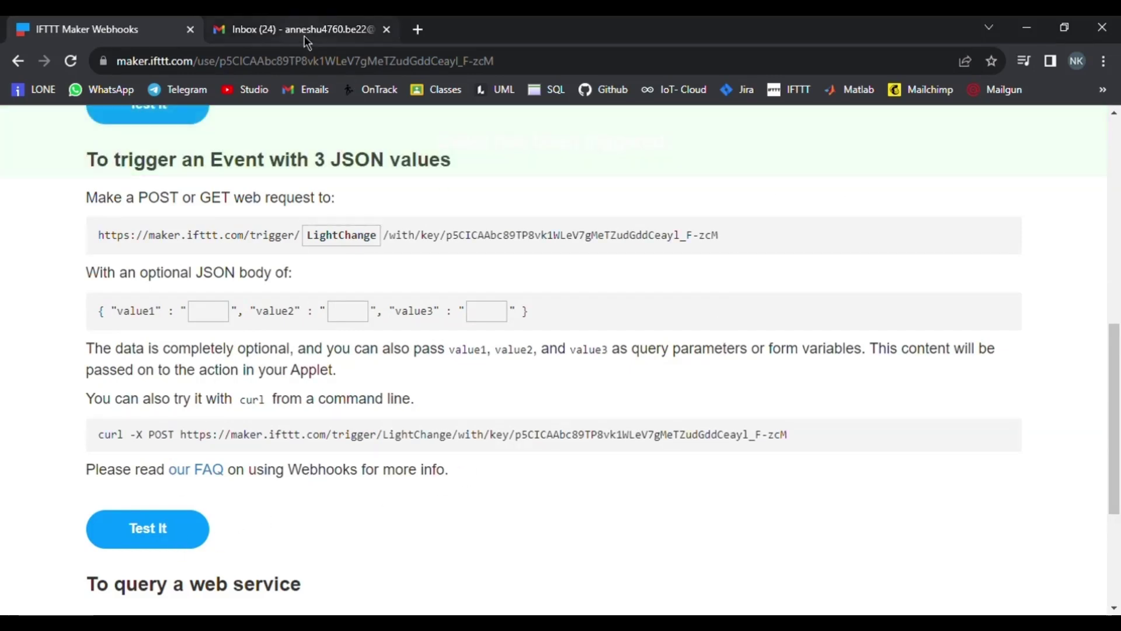
left_click(304, 35)
left_click(71, 61)
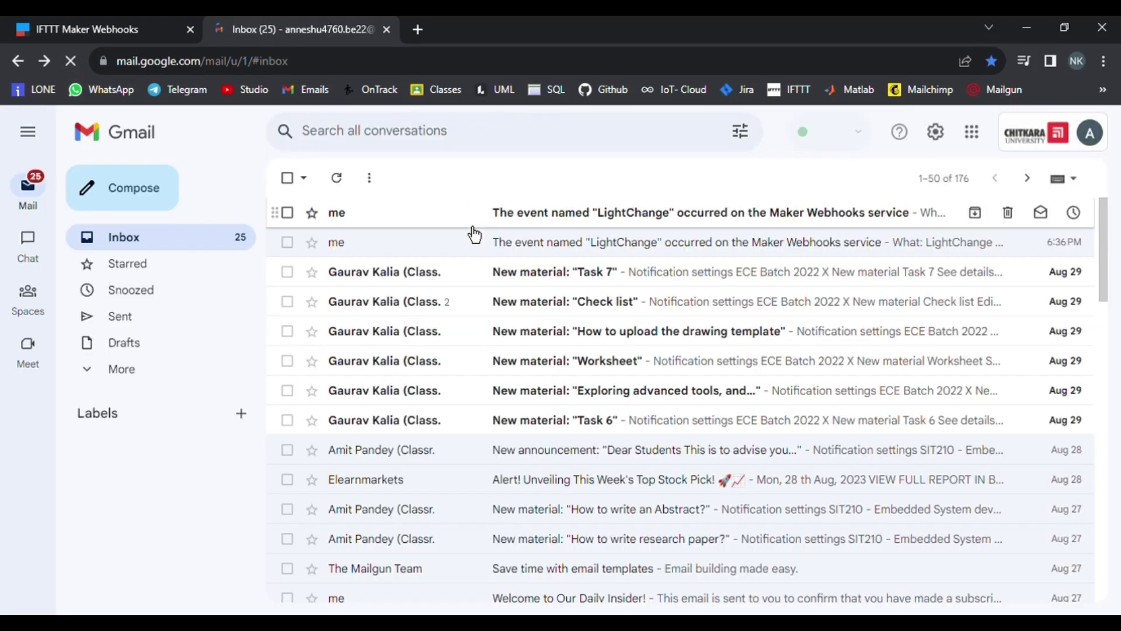
Open the Maker Webhooks email saying the LightChange event occurred.
left_click(467, 218)
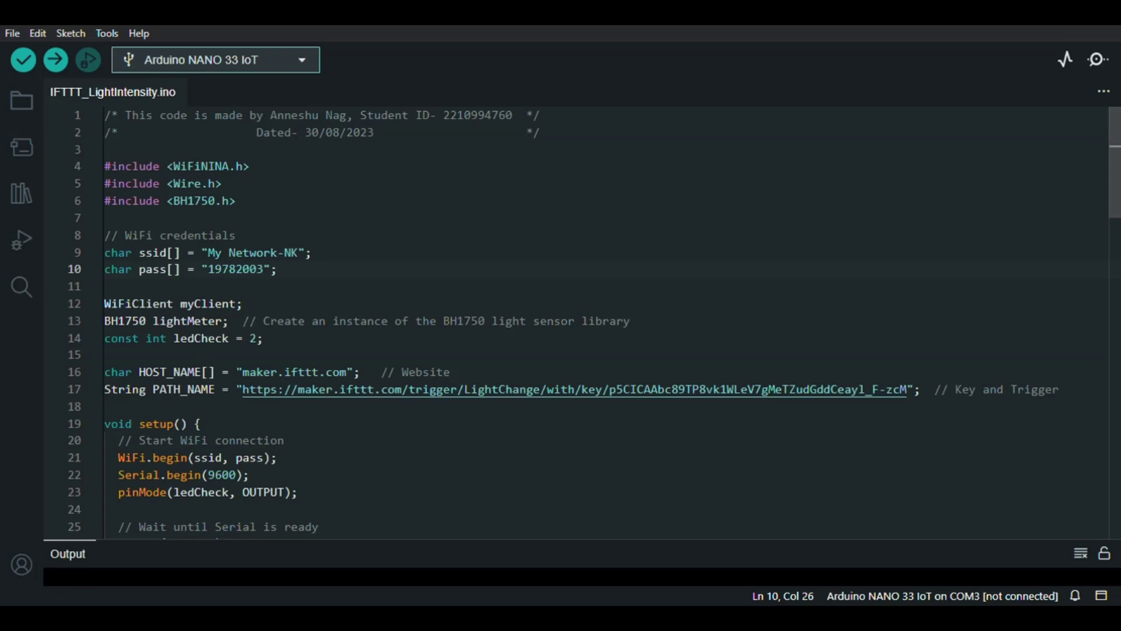
left_click_drag(250, 167, 105, 167)
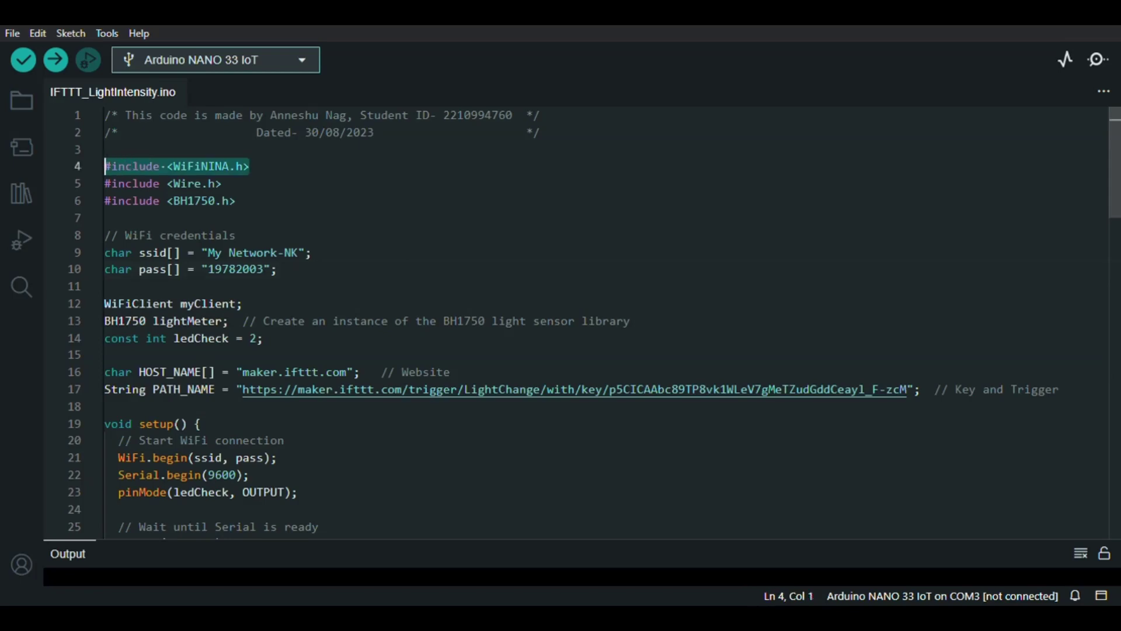
left_click_drag(222, 183, 104, 183)
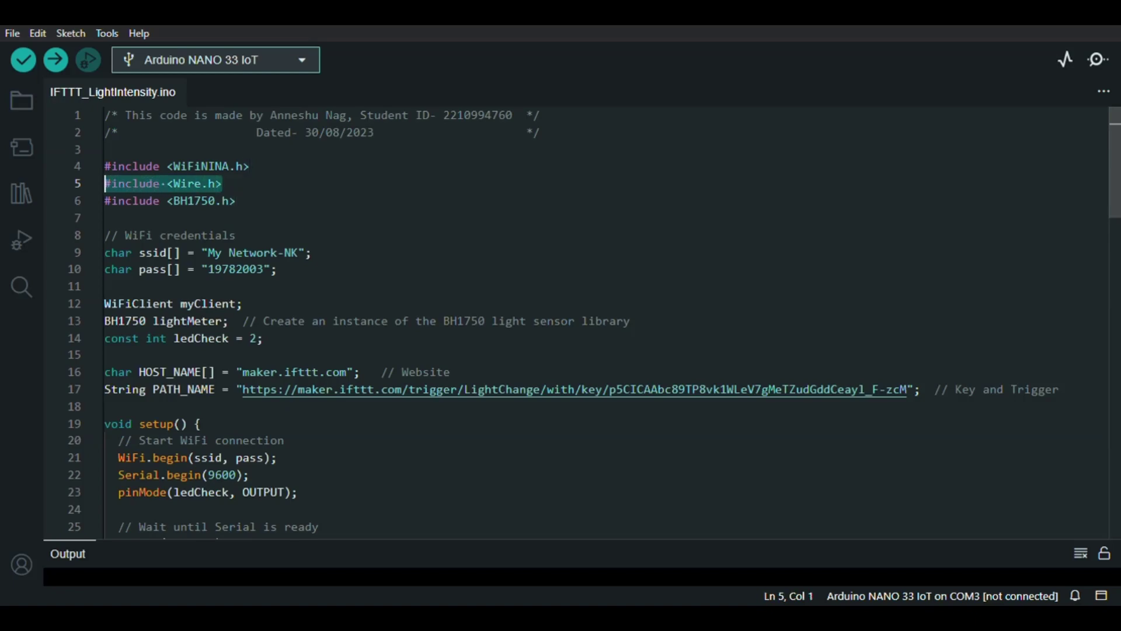
left_click_drag(236, 200, 105, 201)
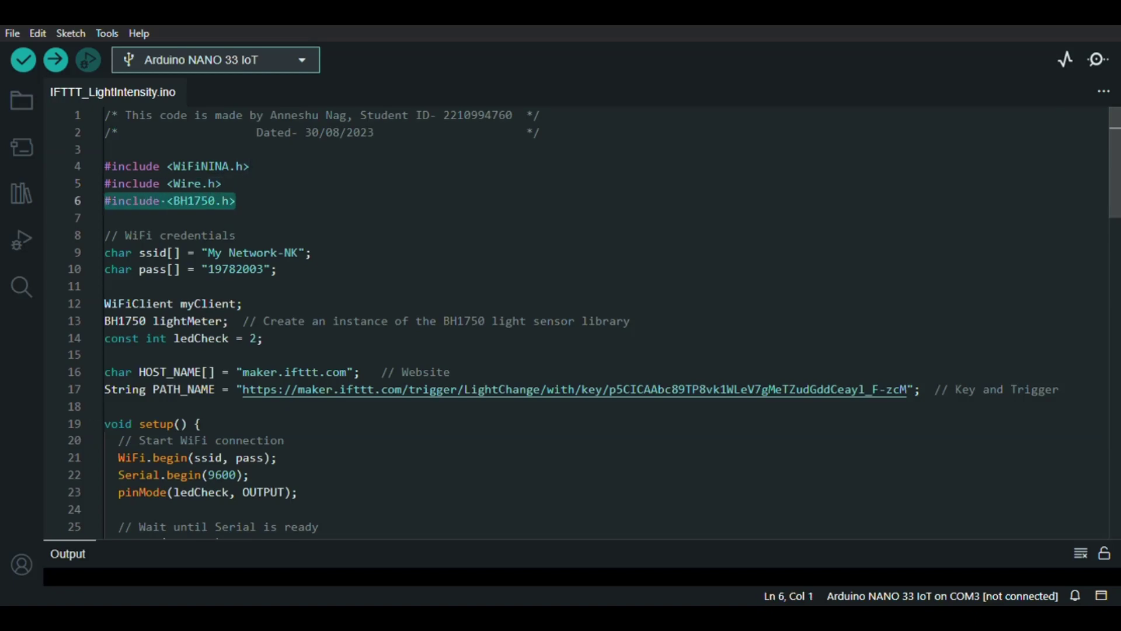
left_click(313, 253)
left_click_drag(277, 269, 104, 252)
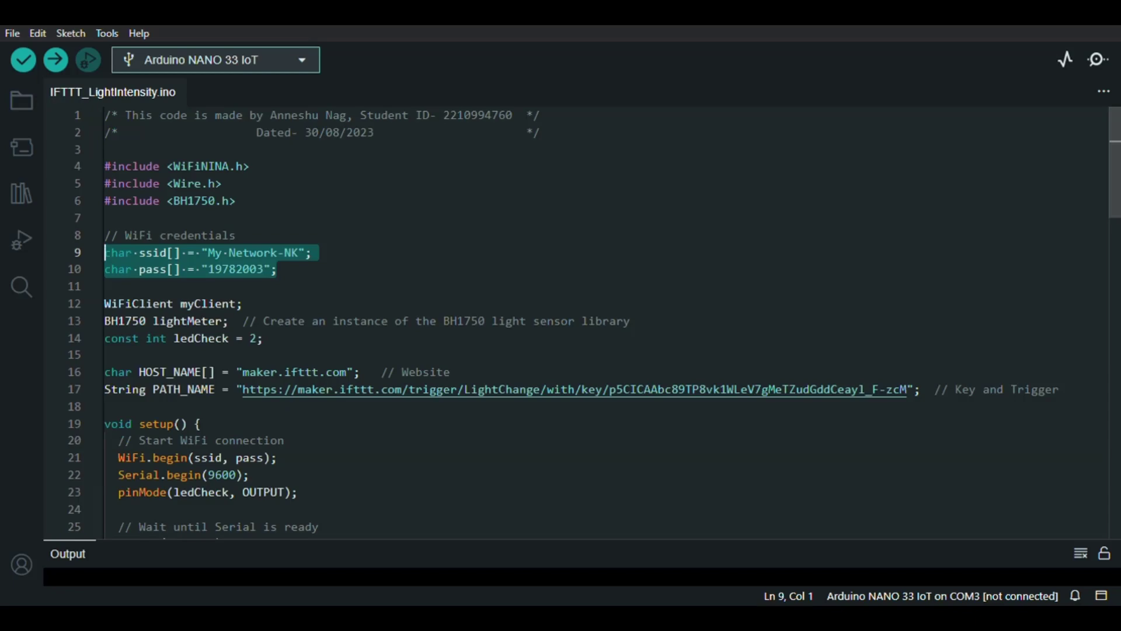
left_click(278, 269)
scroll(575, 323, "down", 1)
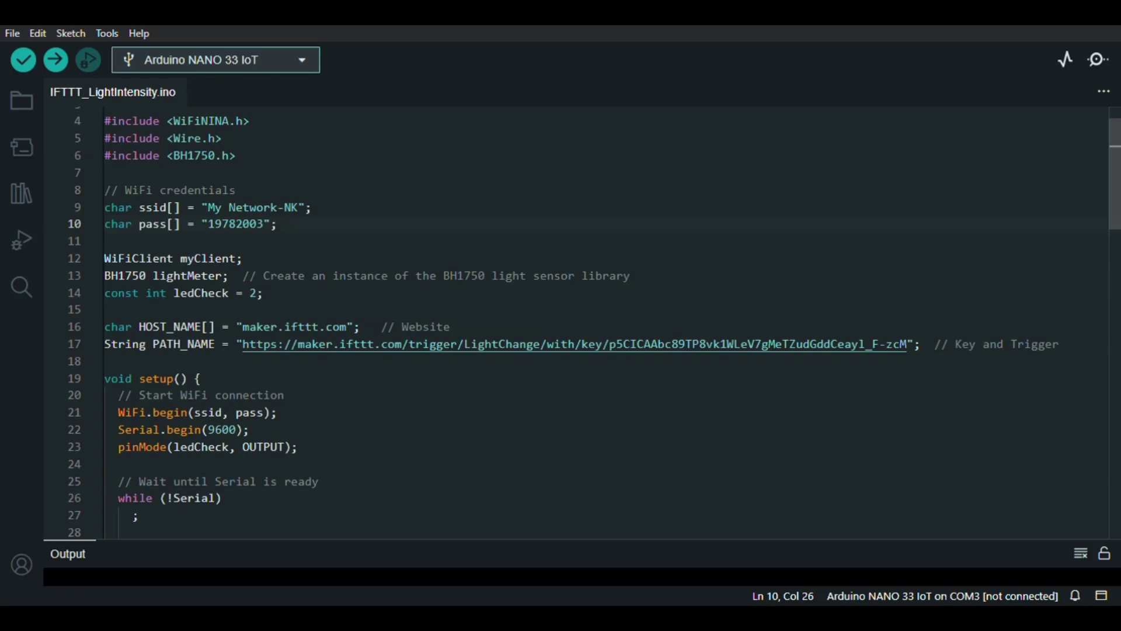
scroll(561, 321, "down", 1)
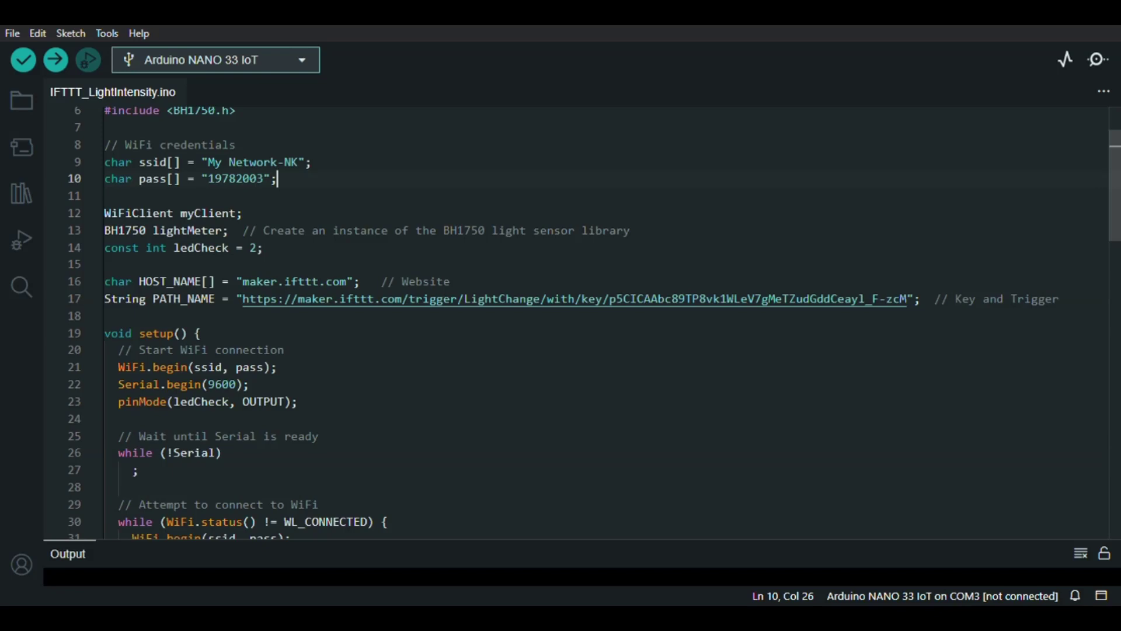
scroll(560, 321, "down", 1)
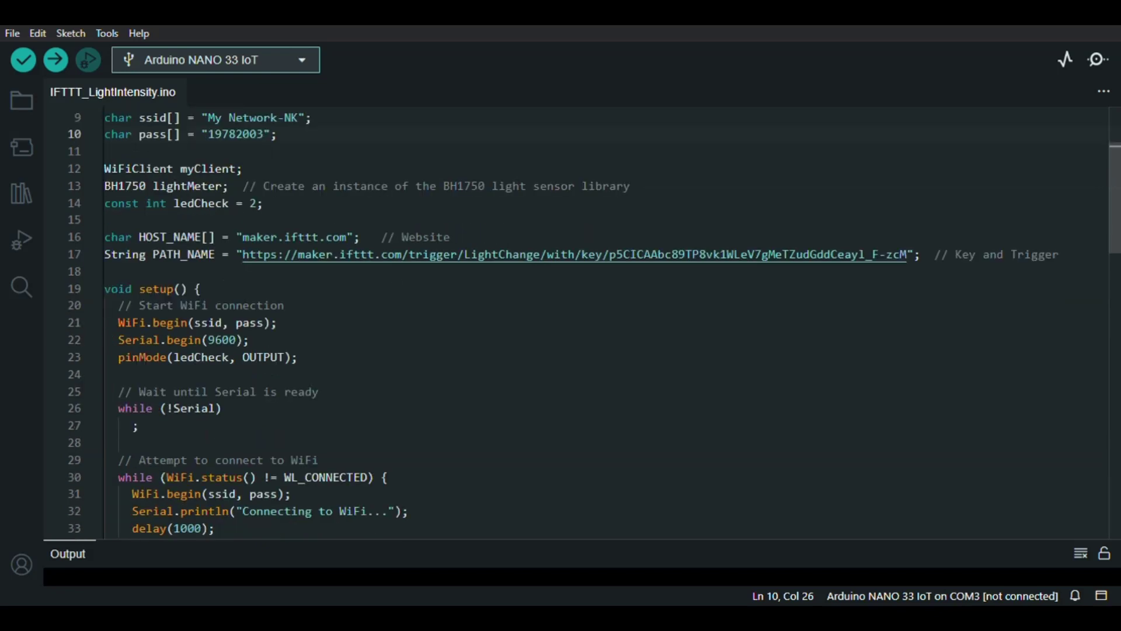
scroll(561, 321, "down", 1)
scroll(560, 321, "down", 2)
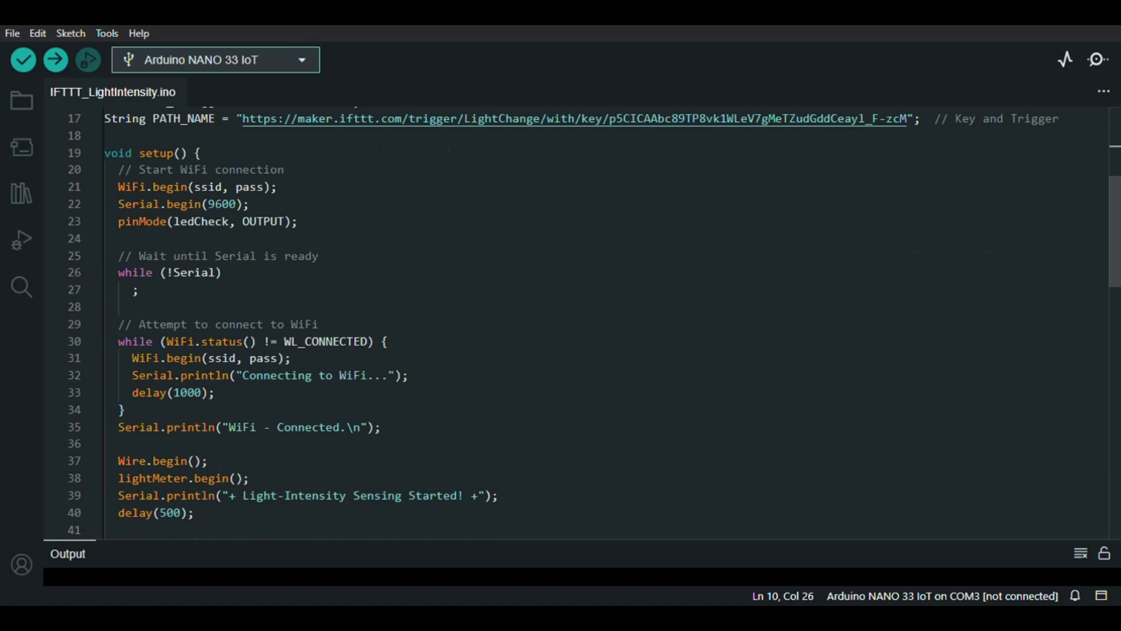
scroll(560, 322, "down", 4)
scroll(561, 321, "down", 7)
left_click_drag(118, 188, 395, 188)
left_click(354, 206)
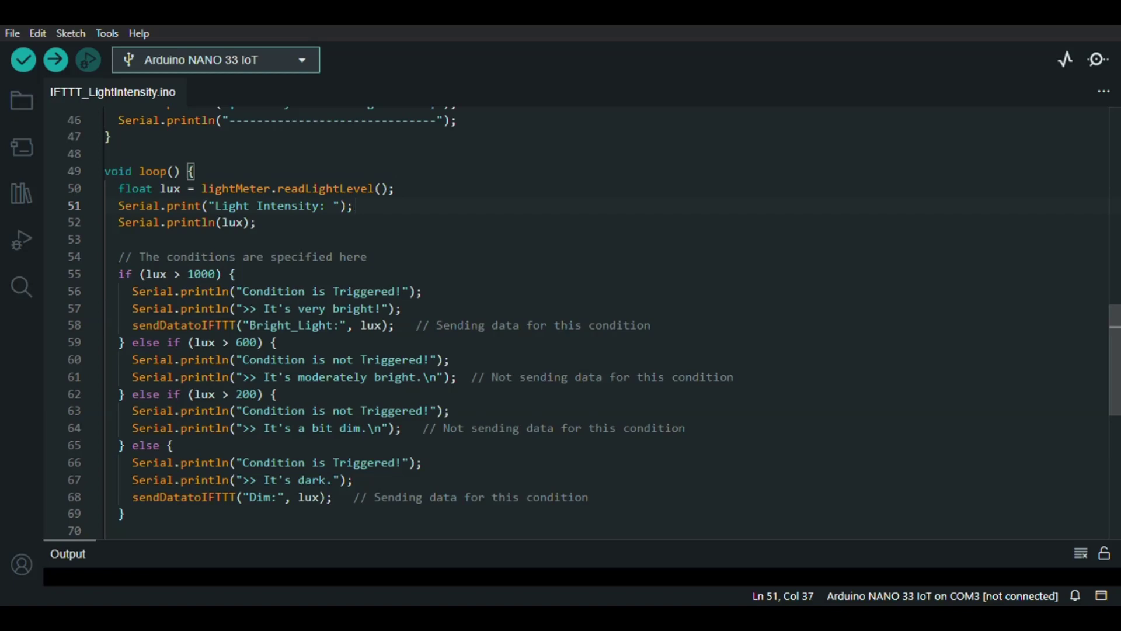
mouse_move(118, 188)
left_mouse_down()
mouse_move(394, 188)
mouse_move(217, 206)
mouse_move(112, 188)
left_mouse_up()
left_click(396, 188)
left_click(188, 205)
scroll(188, 206, "down", 1)
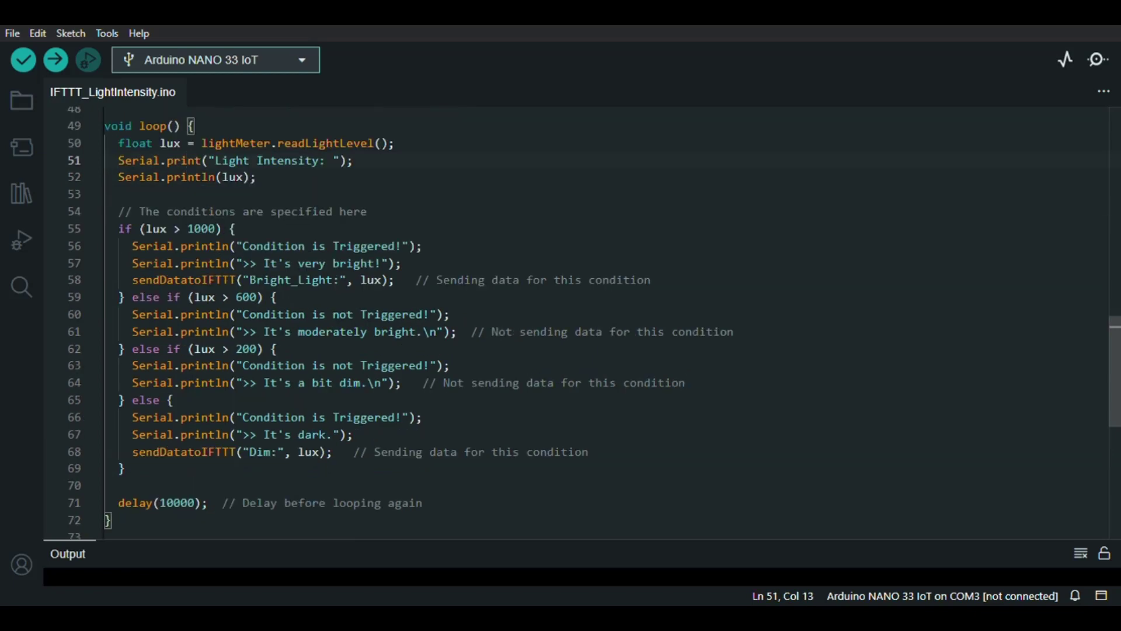
left_click_drag(118, 229, 237, 229)
scroll(236, 229, "down", 1)
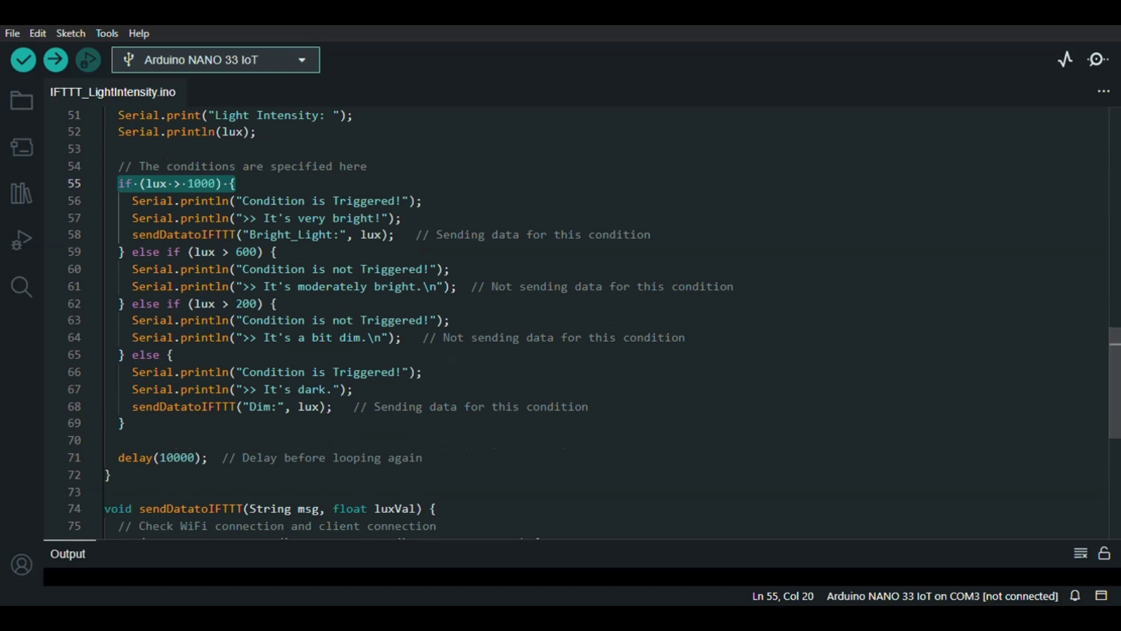
left_click(404, 218)
left_click_drag(132, 235, 403, 235)
left_click(404, 219)
scroll(576, 324, "down", 1)
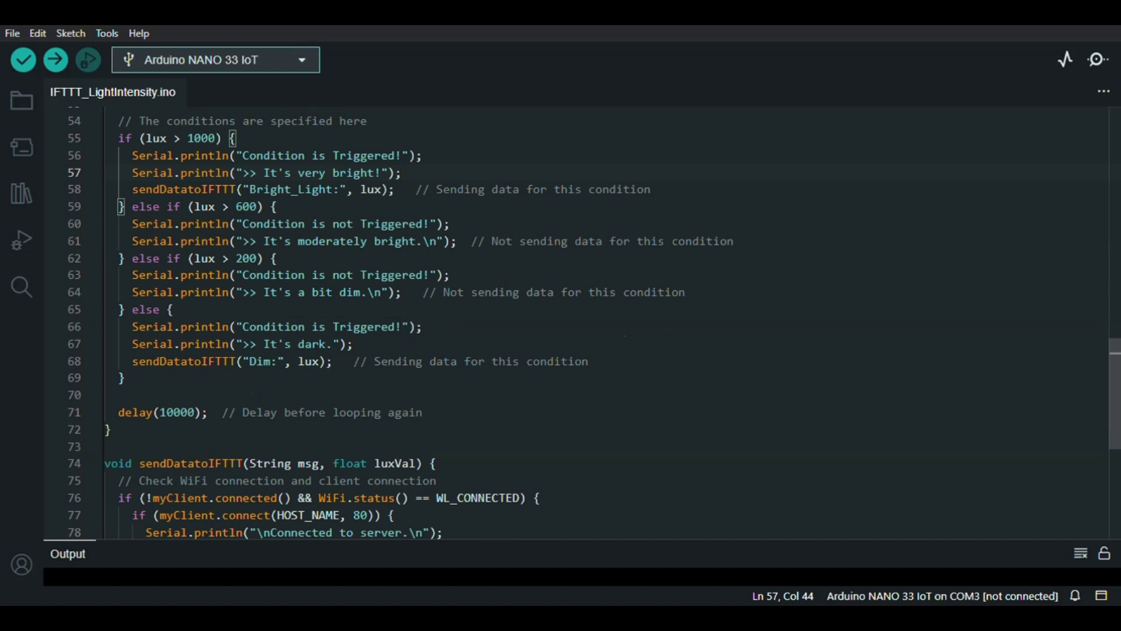
left_click_drag(132, 207, 277, 207)
left_click_drag(484, 241, 737, 241)
left_click(276, 259)
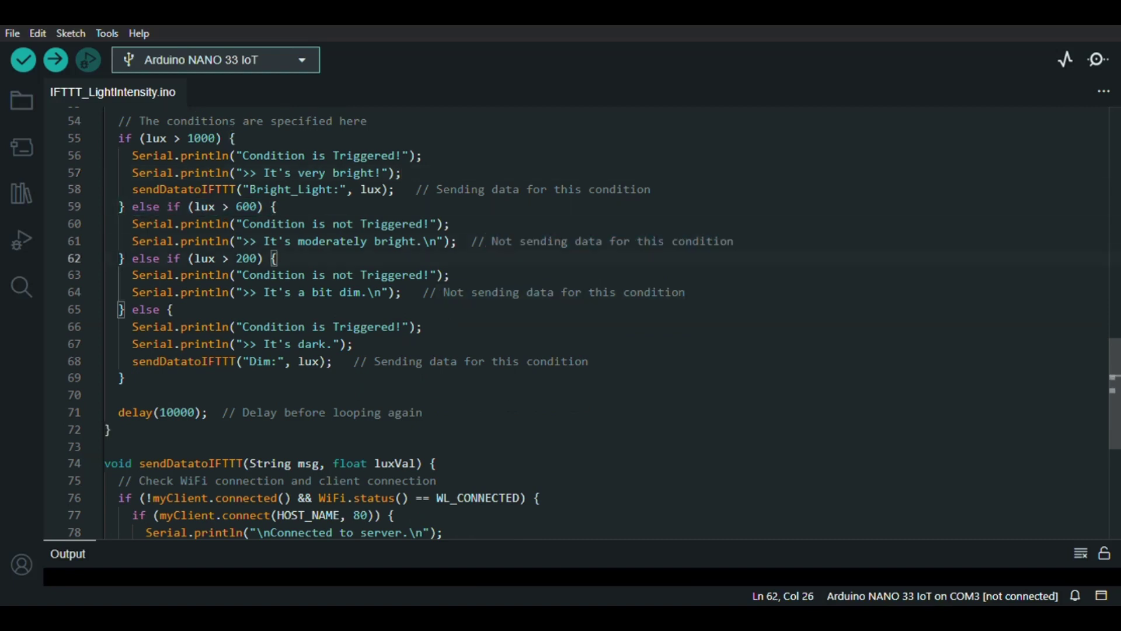
left_click_drag(444, 292, 687, 292)
left_click_drag(132, 361, 590, 361)
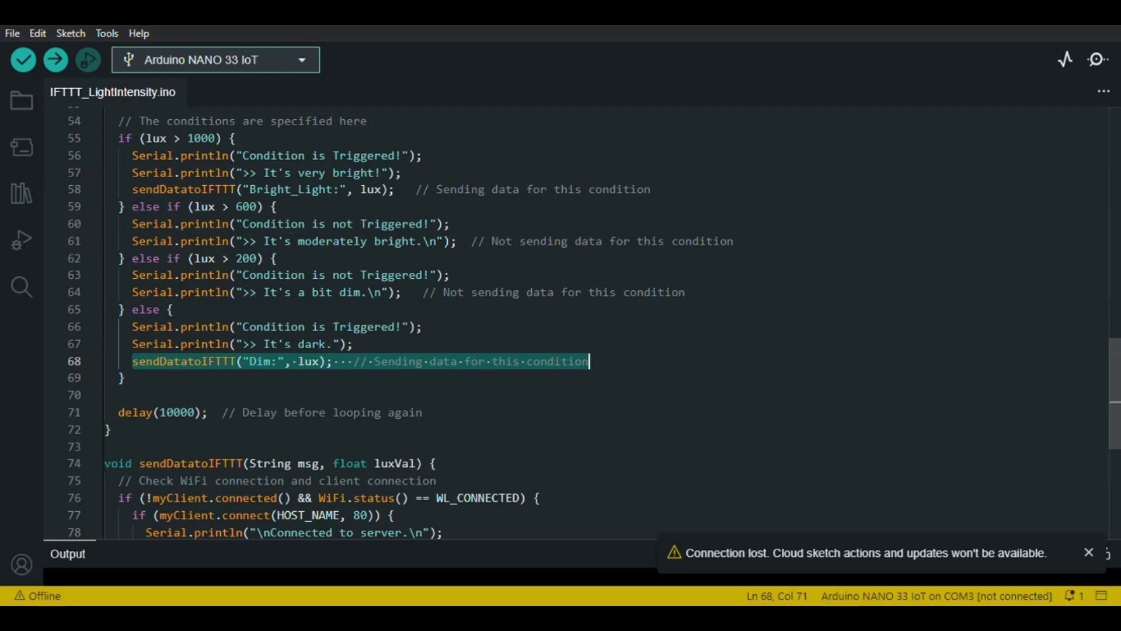
left_click(423, 327)
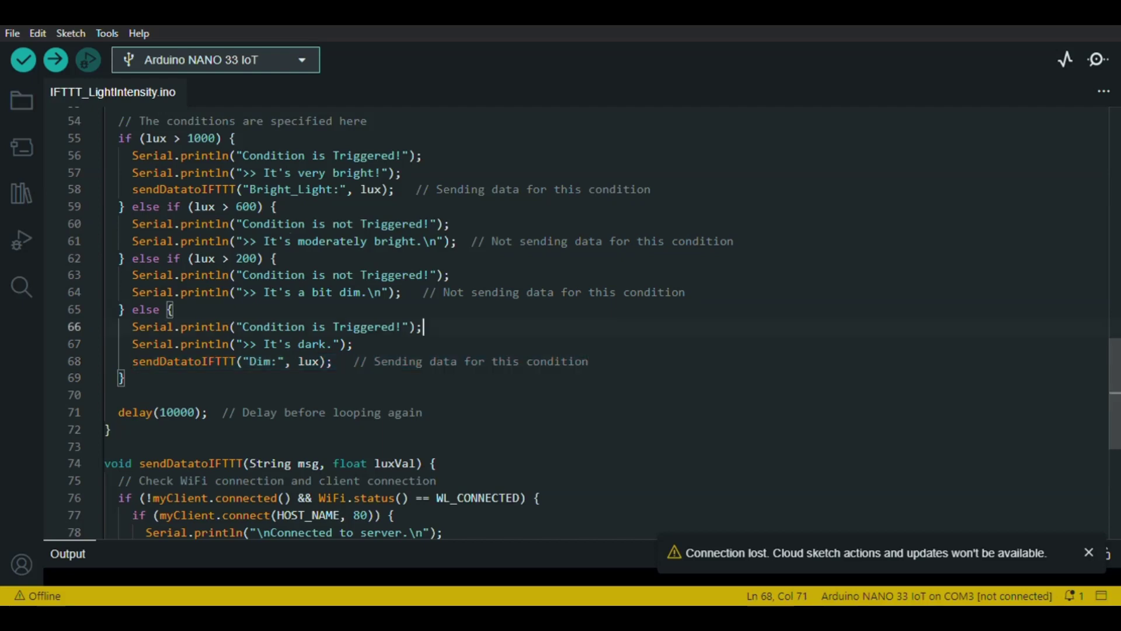
scroll(560, 321, "down", 2)
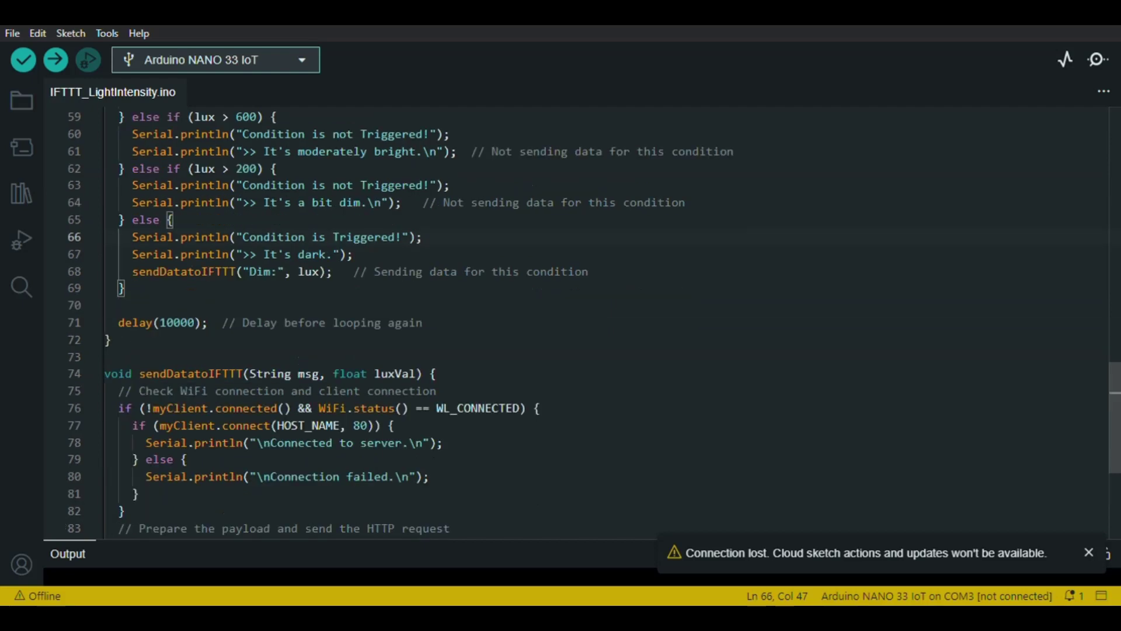
scroll(561, 321, "down", 4)
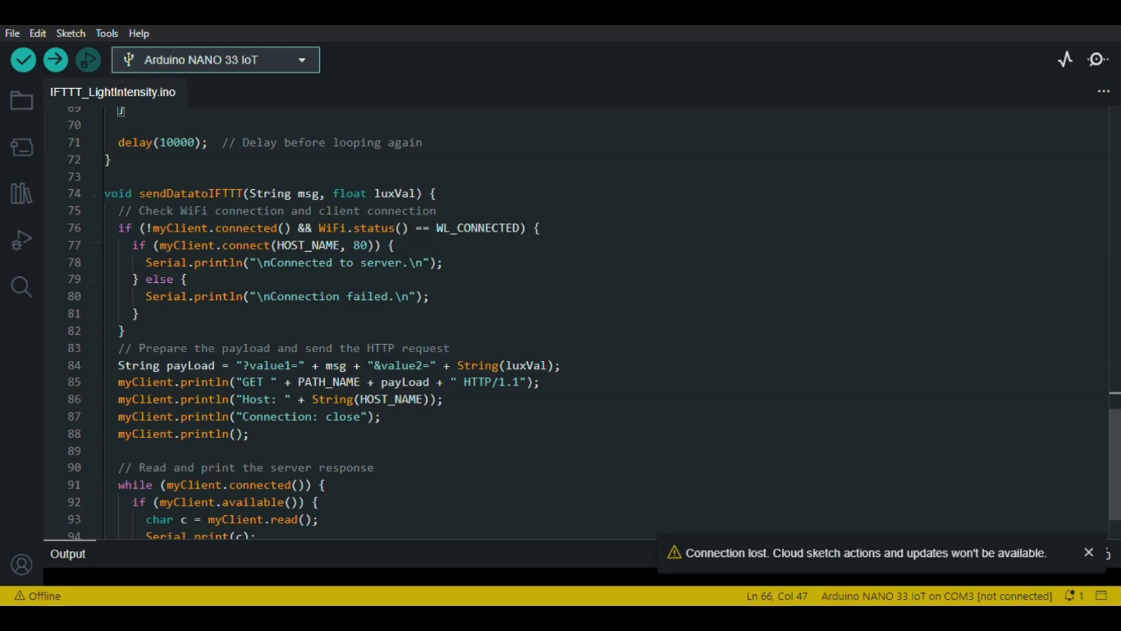
left_click_drag(132, 193, 437, 193)
left_click(389, 245)
scroll(561, 321, "down", 1)
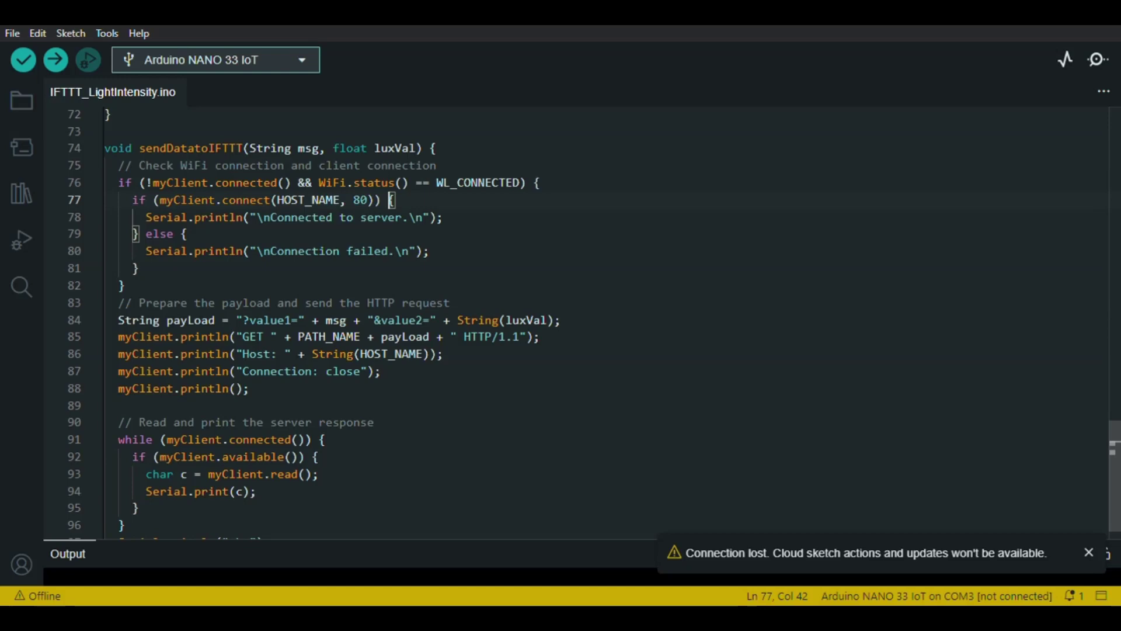
scroll(593, 324, "down", 1)
scroll(594, 324, "up", 1)
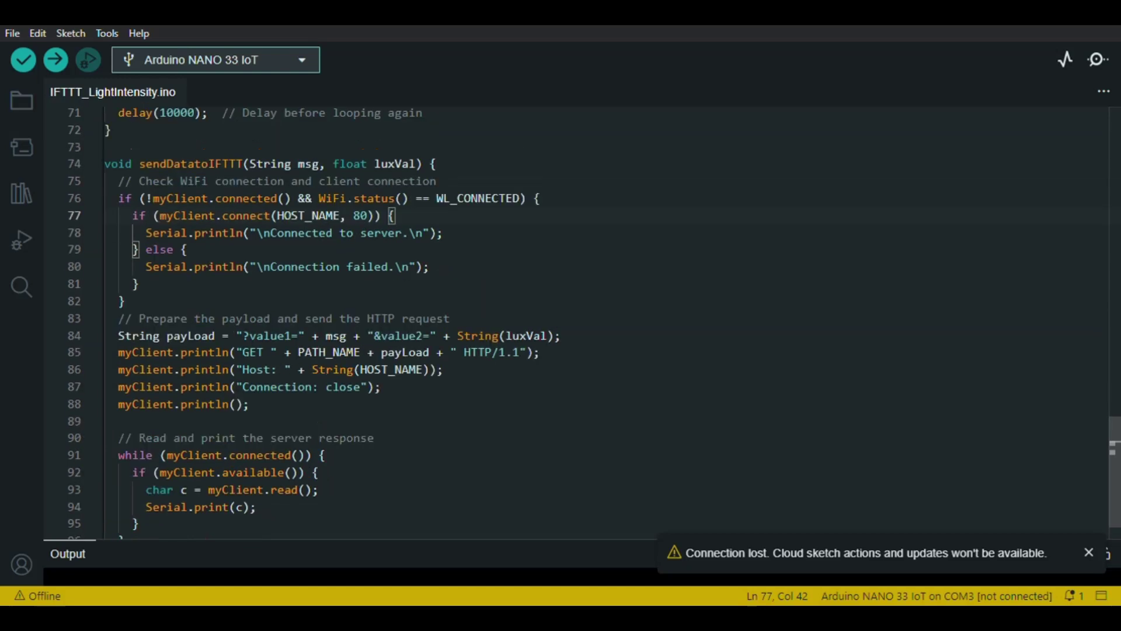